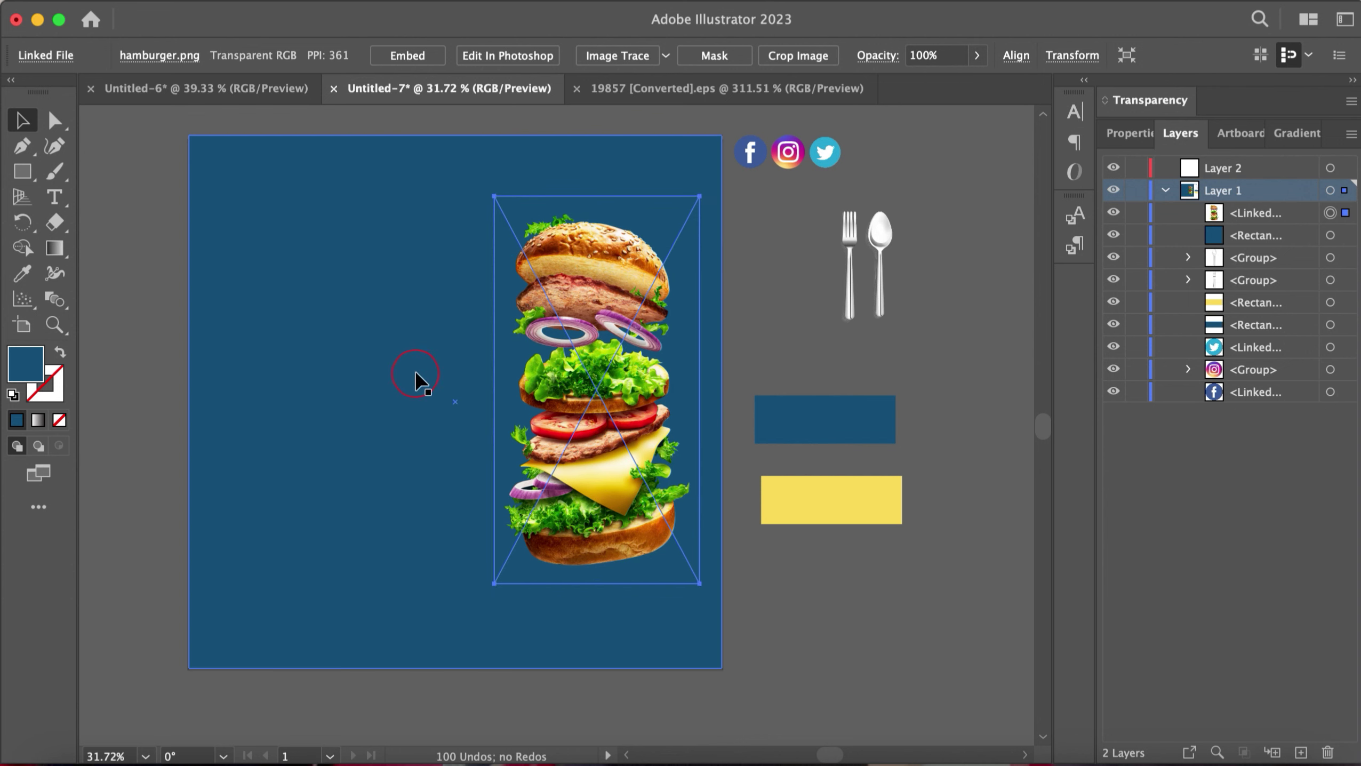
Step: Paste the "LIFE IS ALL ABOUT GOOD FOOD" lettering and place it on the artboard to the left of the burger
key("super+v")
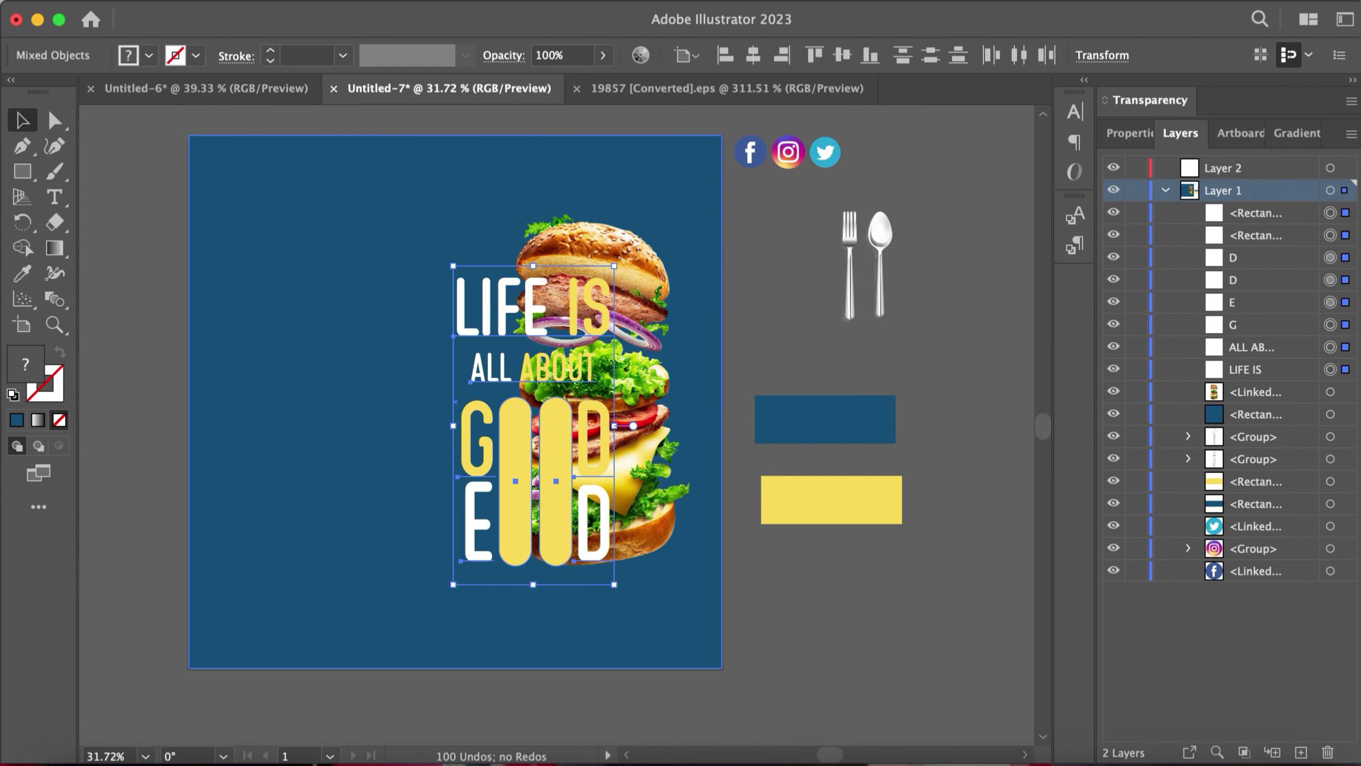
left_click_drag(540, 475, 293, 418)
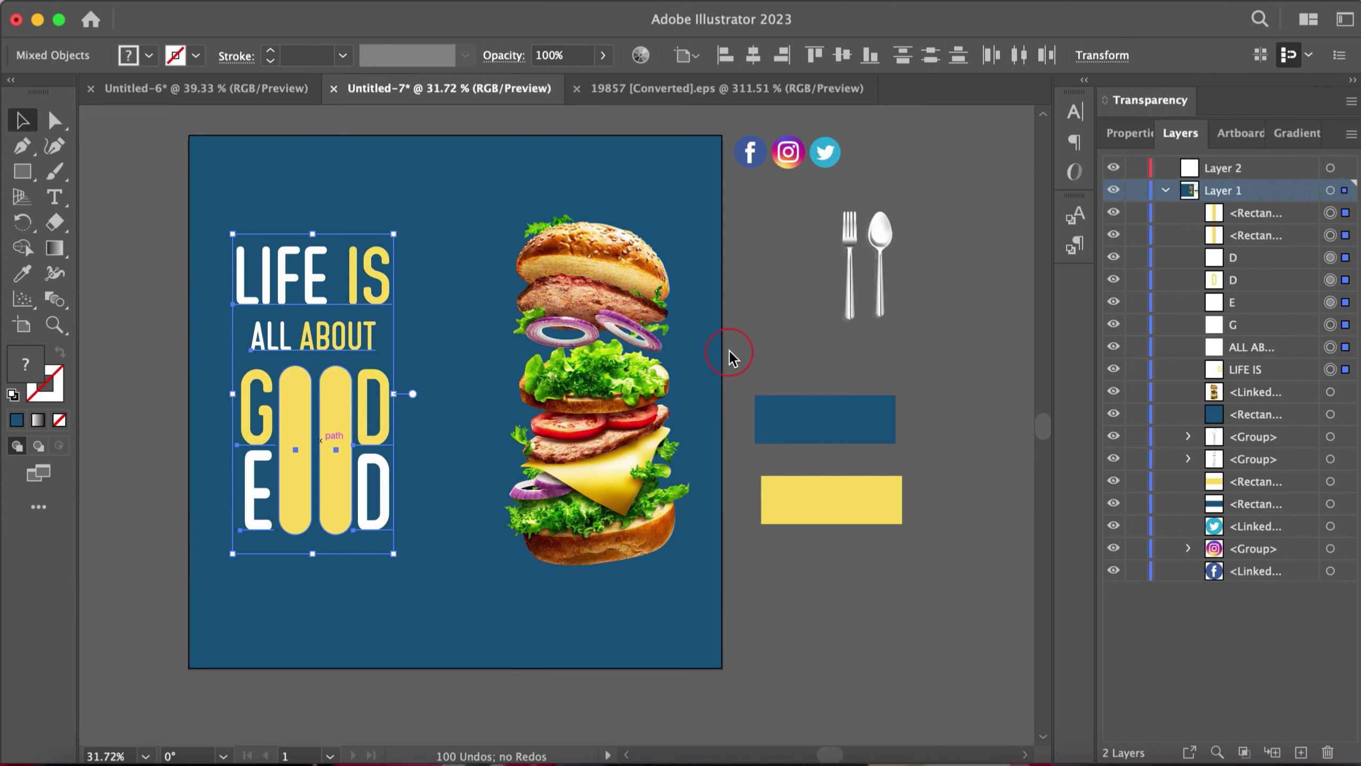
Step: Place the fork over the first yellow bar at about 38 × 263 px and bring it to the front
left_click(850, 319)
left_click_drag(852, 265, 309, 535)
left_click_drag(298, 469, 295, 453)
left_click_drag(877, 220, 831, 314)
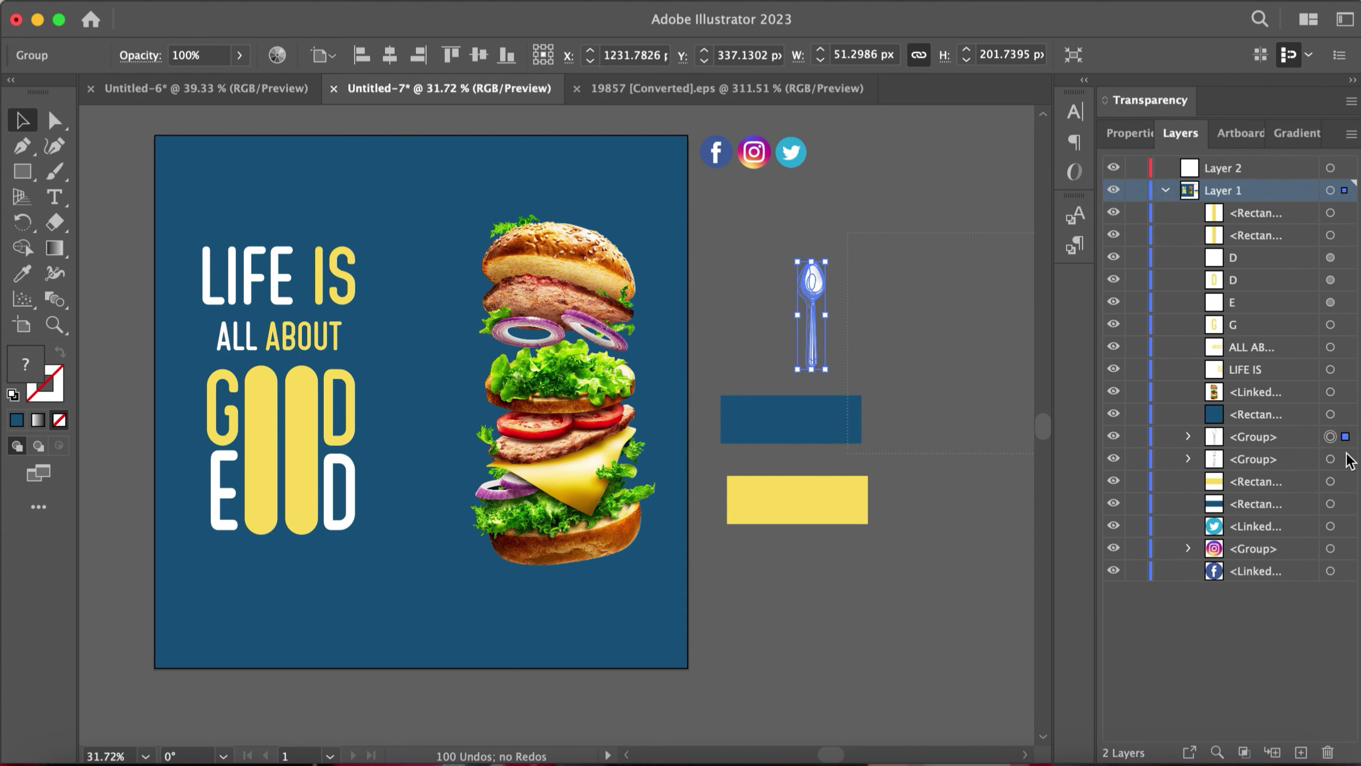
left_click(1331, 459)
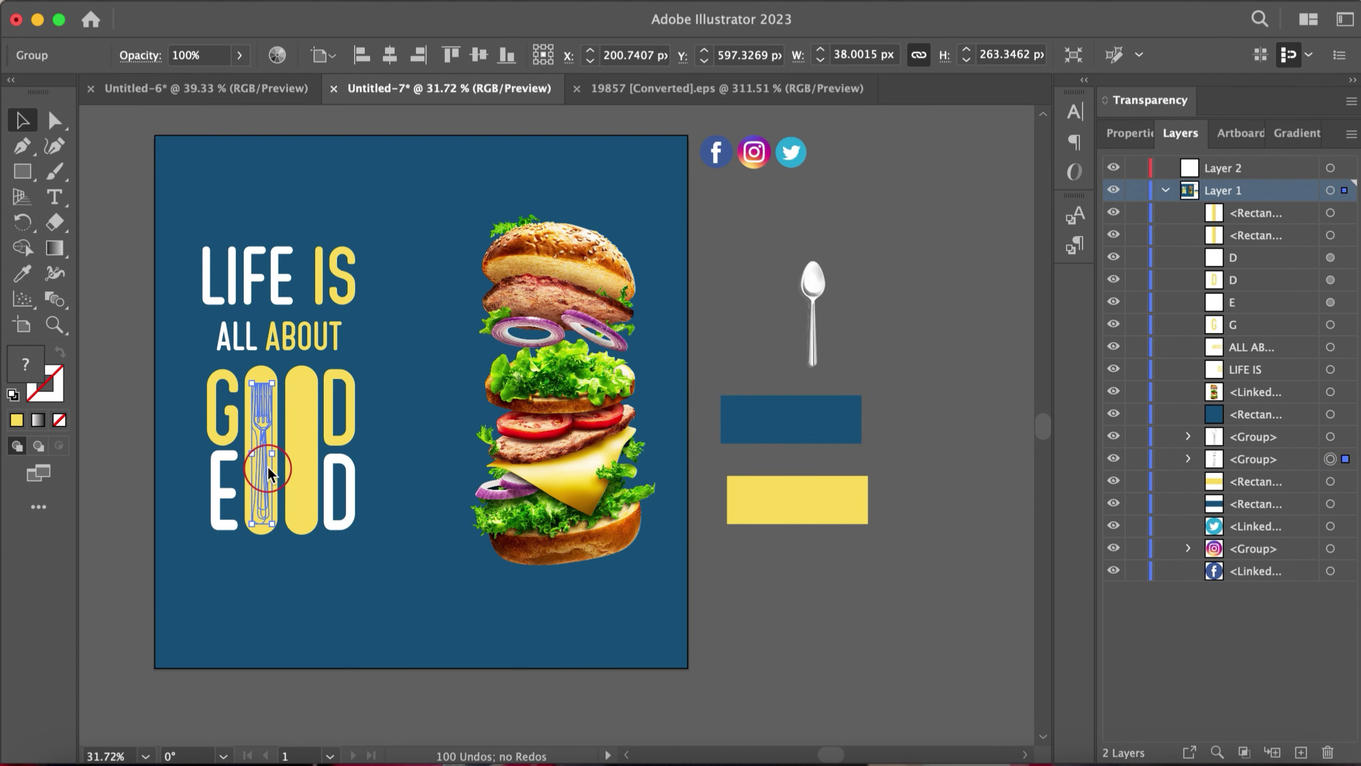
right_click(263, 461)
mouse_move(352, 641)
mouse_move(456, 647)
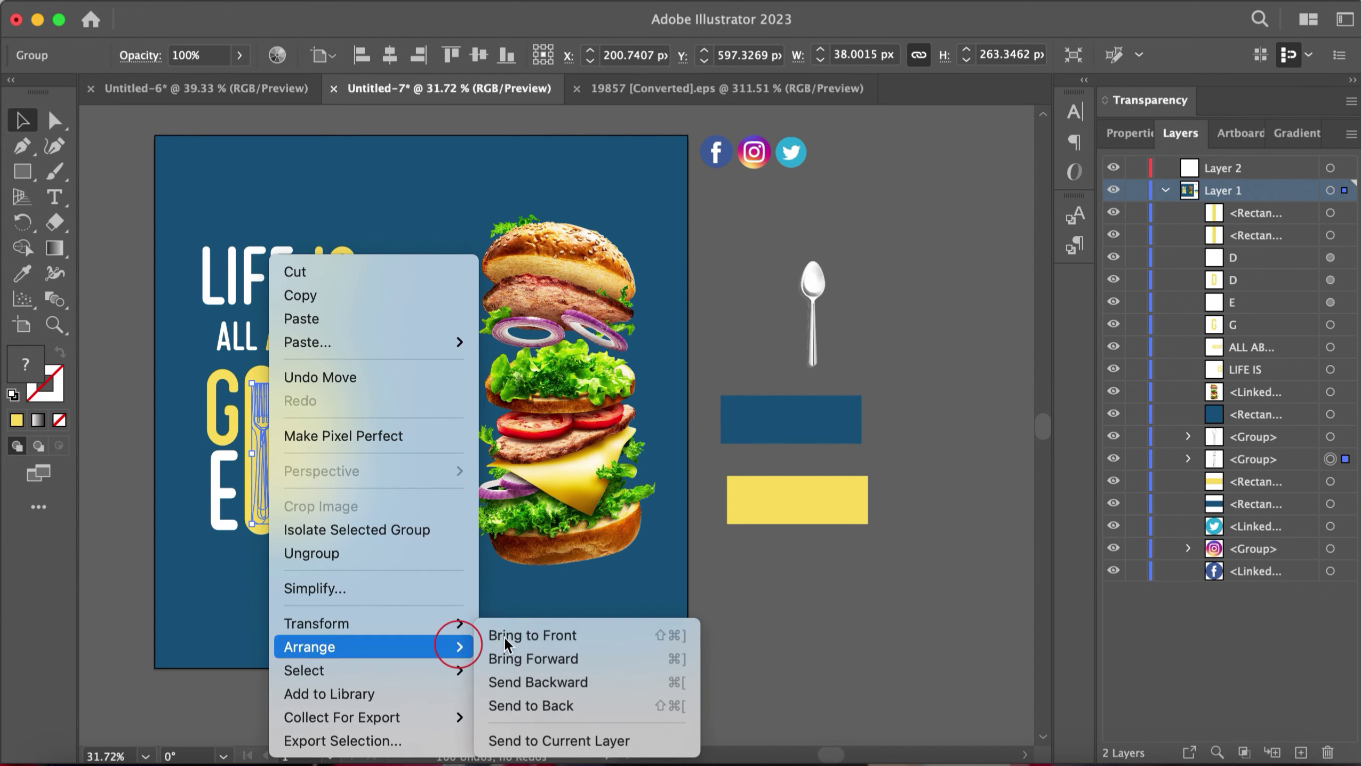
left_click(518, 639)
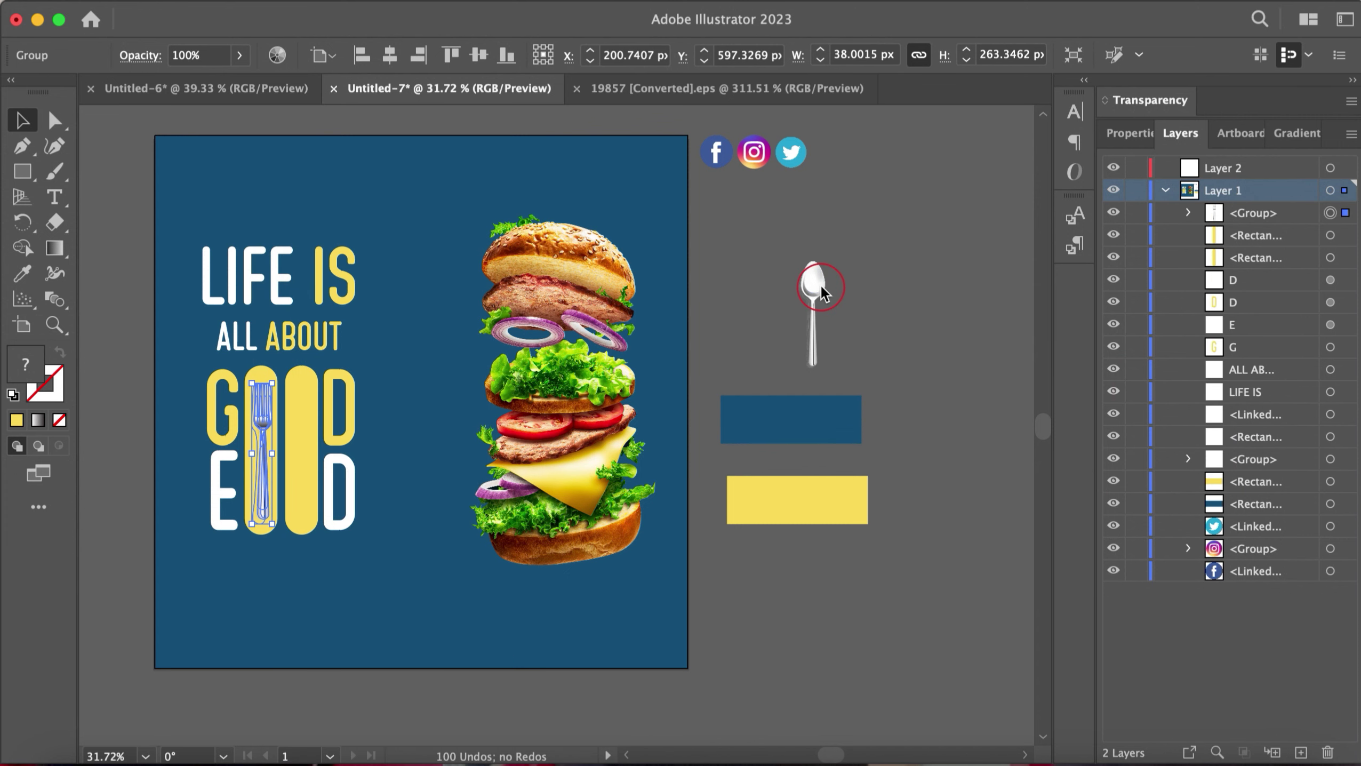
Step: Move the spoon onto the second yellow bar of the lettering and bring it to the front
left_click_drag(817, 294, 297, 410)
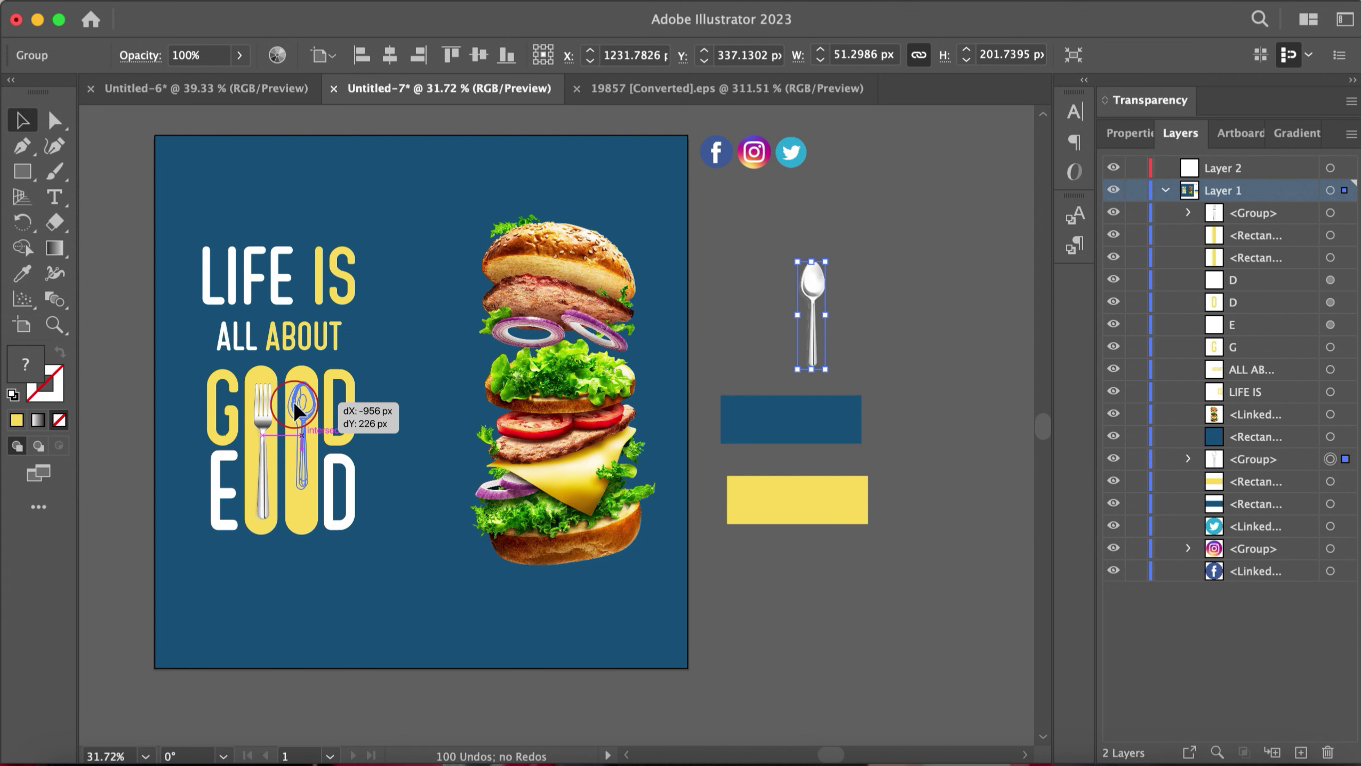
mouse_move(323, 481)
left_mouse_down()
mouse_move(301, 465)
mouse_move(322, 489)
left_mouse_up()
left_click(945, 578)
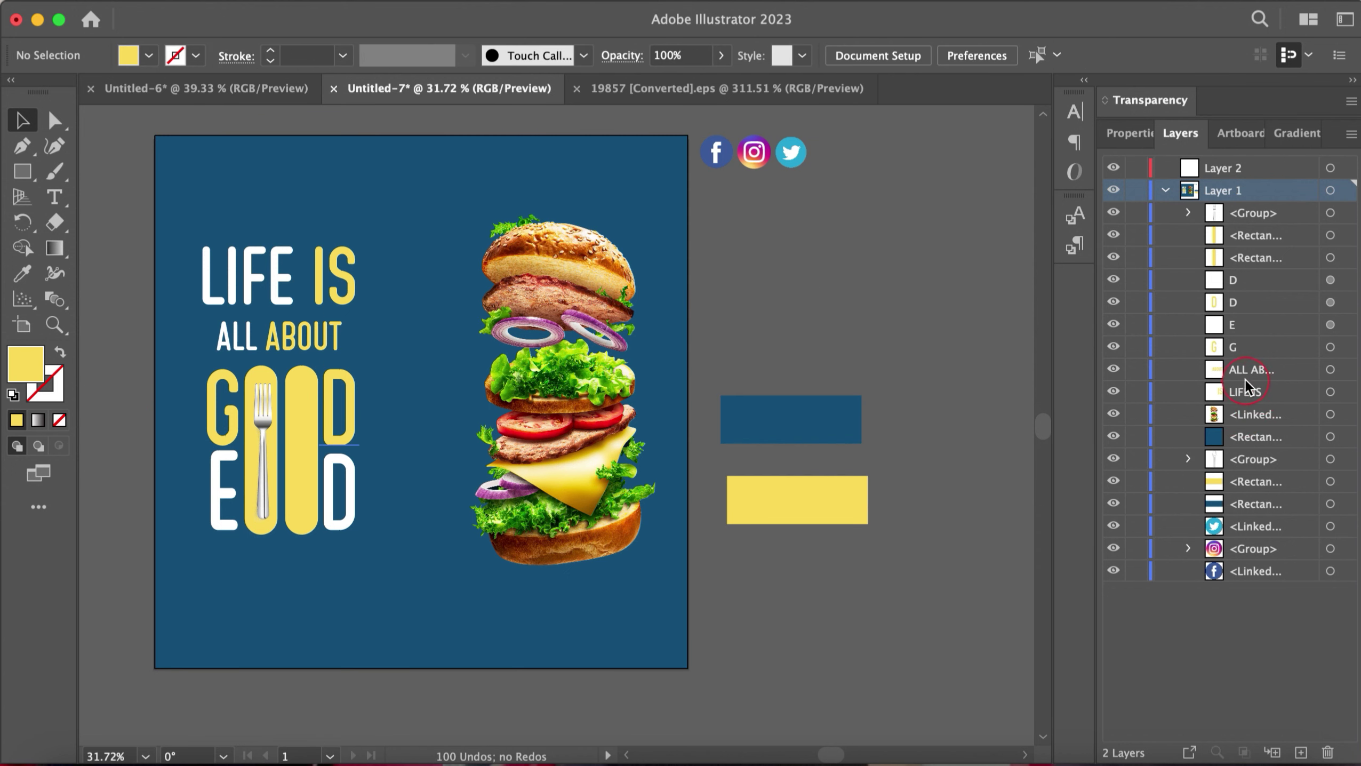
left_click(1327, 460)
right_click(315, 456)
mouse_move(407, 647)
left_click(599, 635)
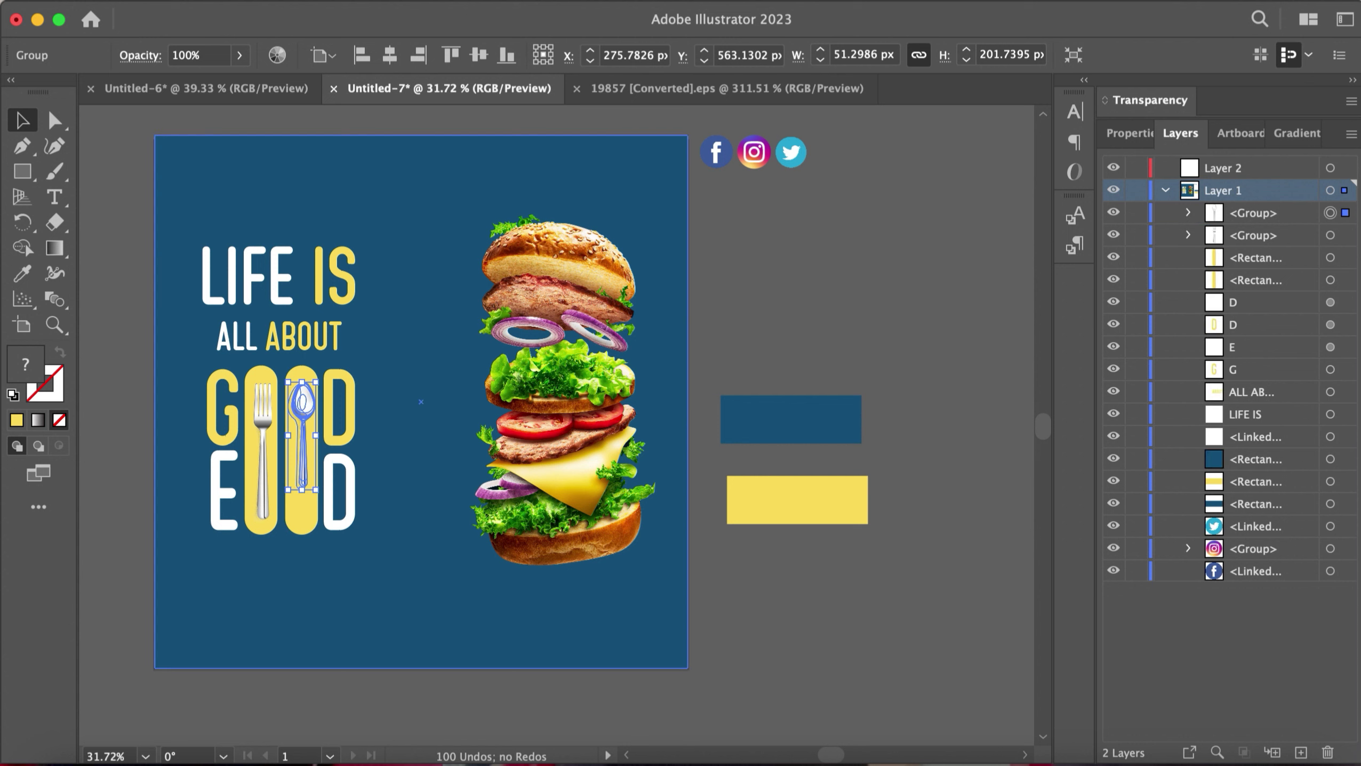
Step: Enlarge the spoon to about 67 × 263 px and nudge it left to centre it on the second yellow bar
left_click_drag(317, 490, 324, 548)
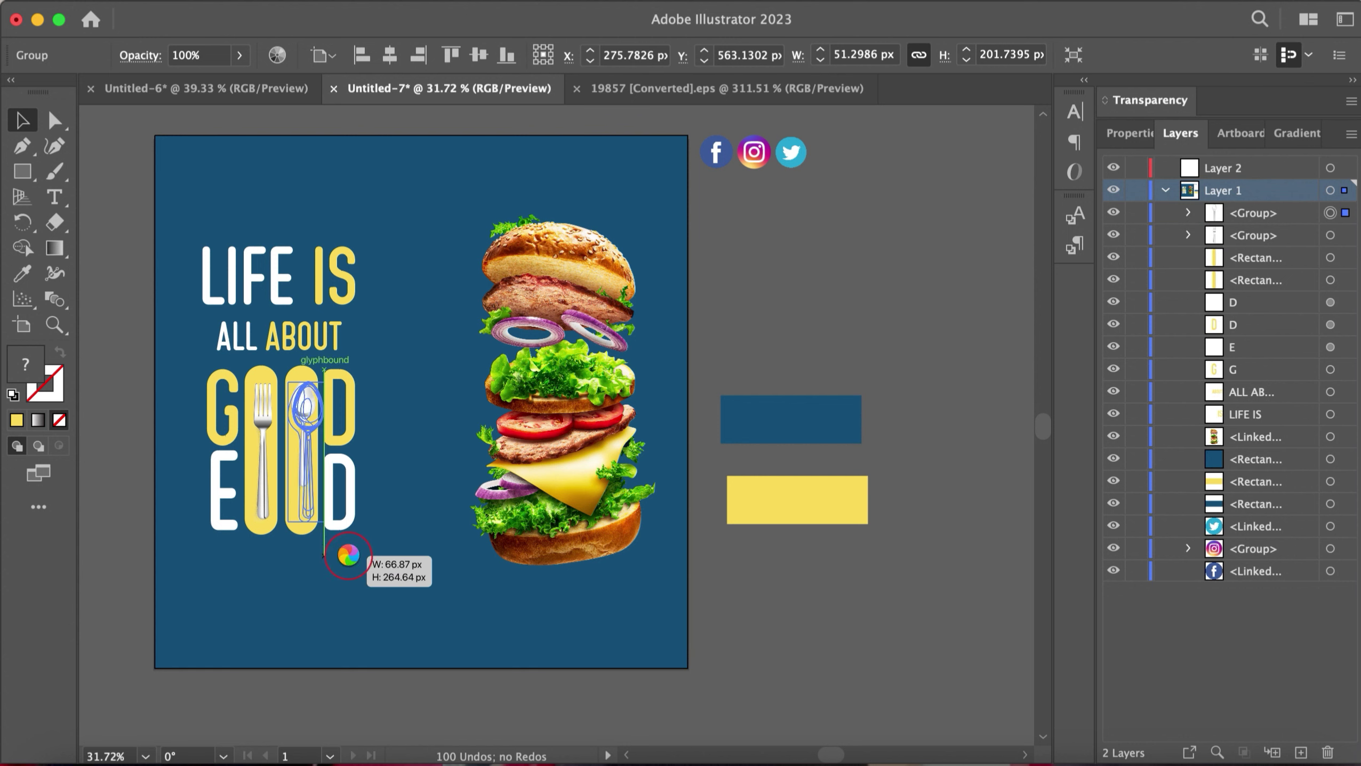
key("Left")
key("Left")
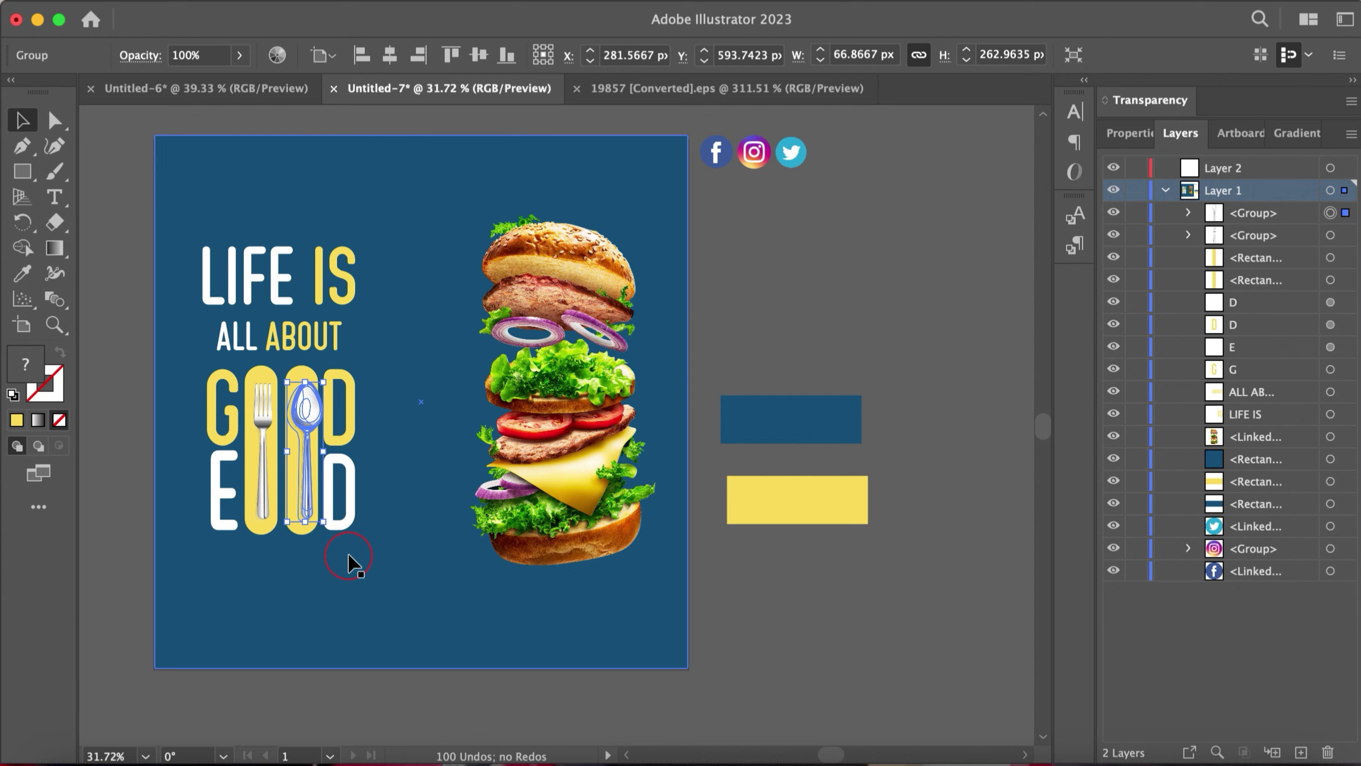
left_click(784, 322)
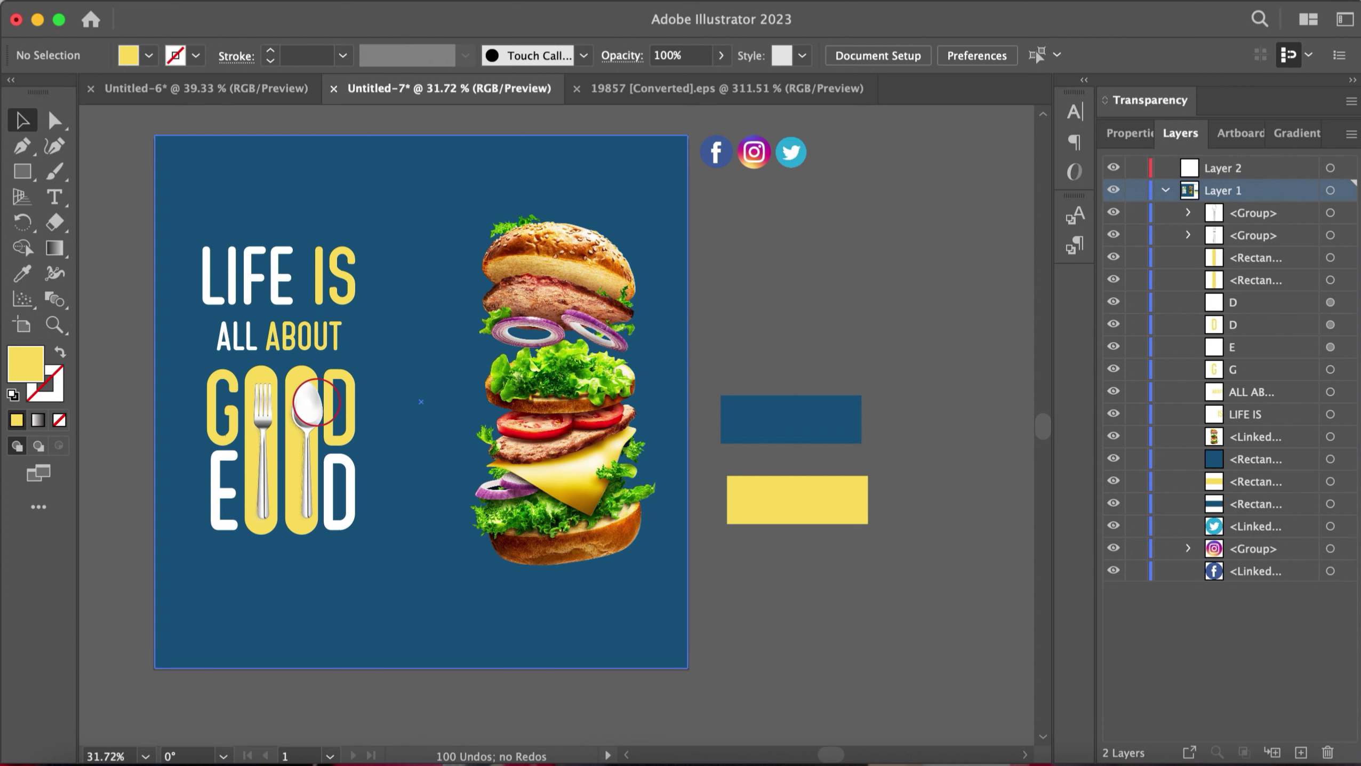
left_click(303, 412)
key("Left")
key("Left")
key("Left")
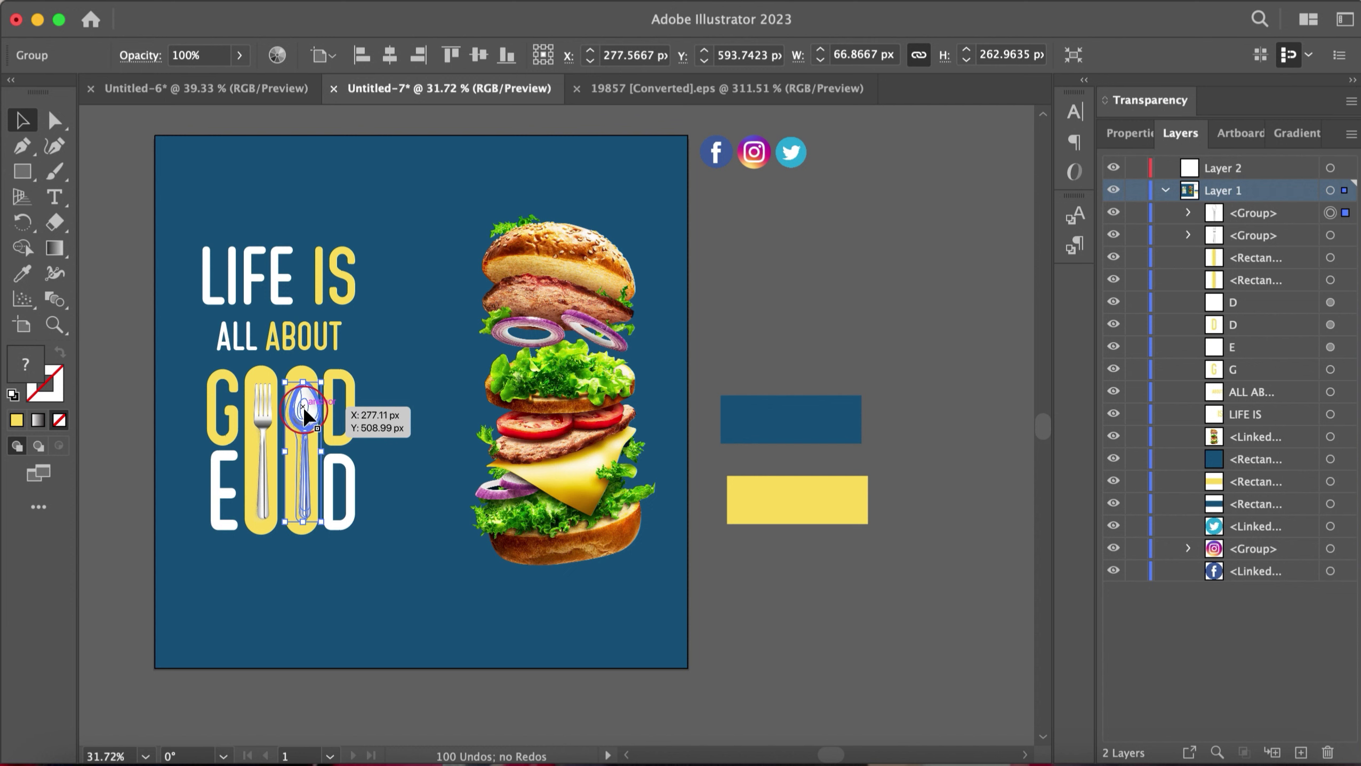
key("Left")
key("Left")
key("Left")
key("Left")
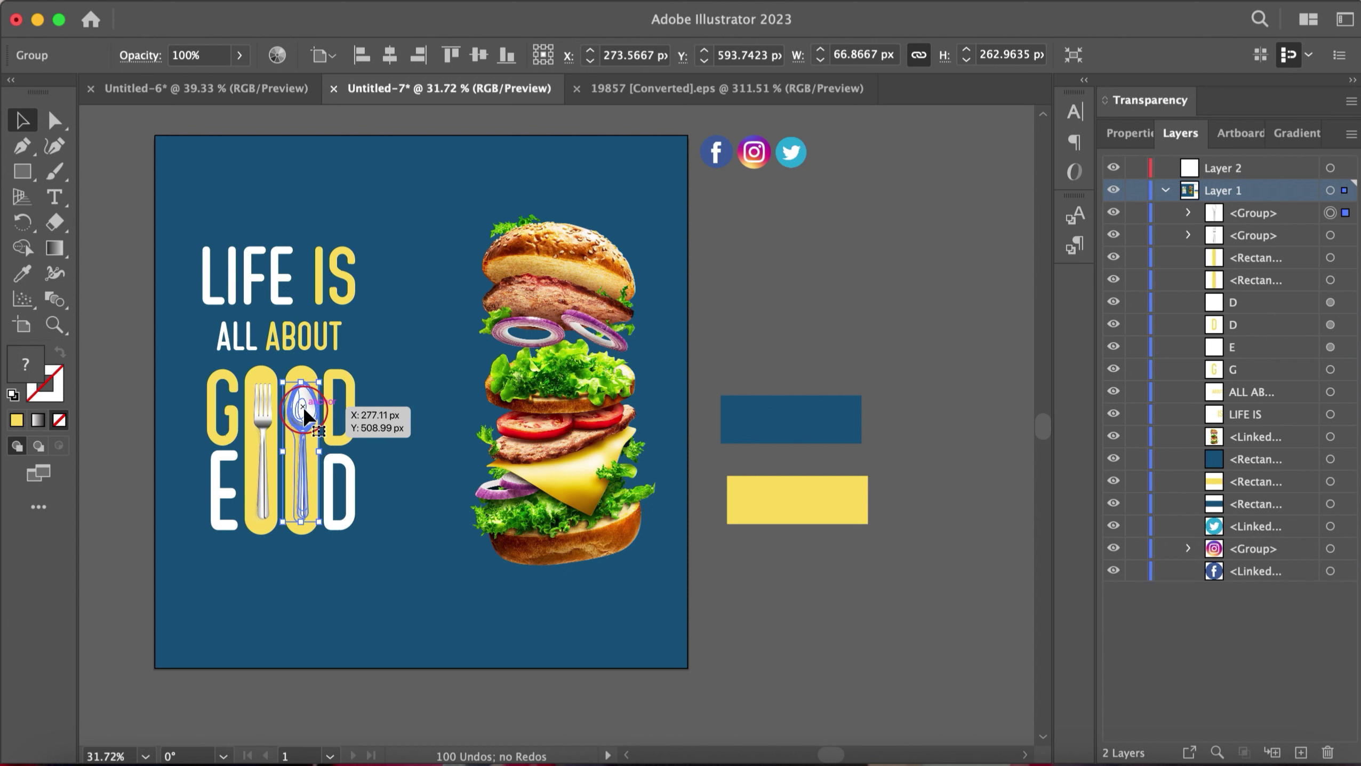
key("Left")
key("Left")
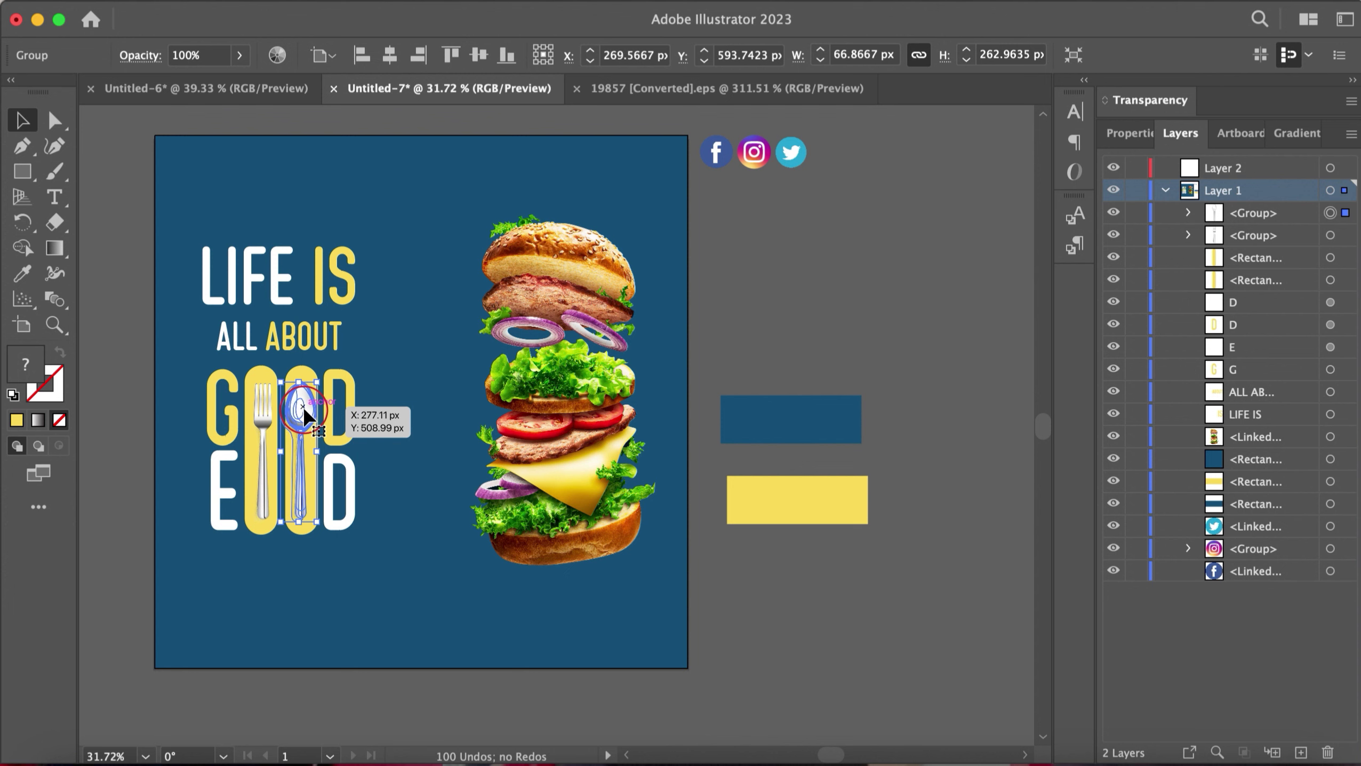
key("Right")
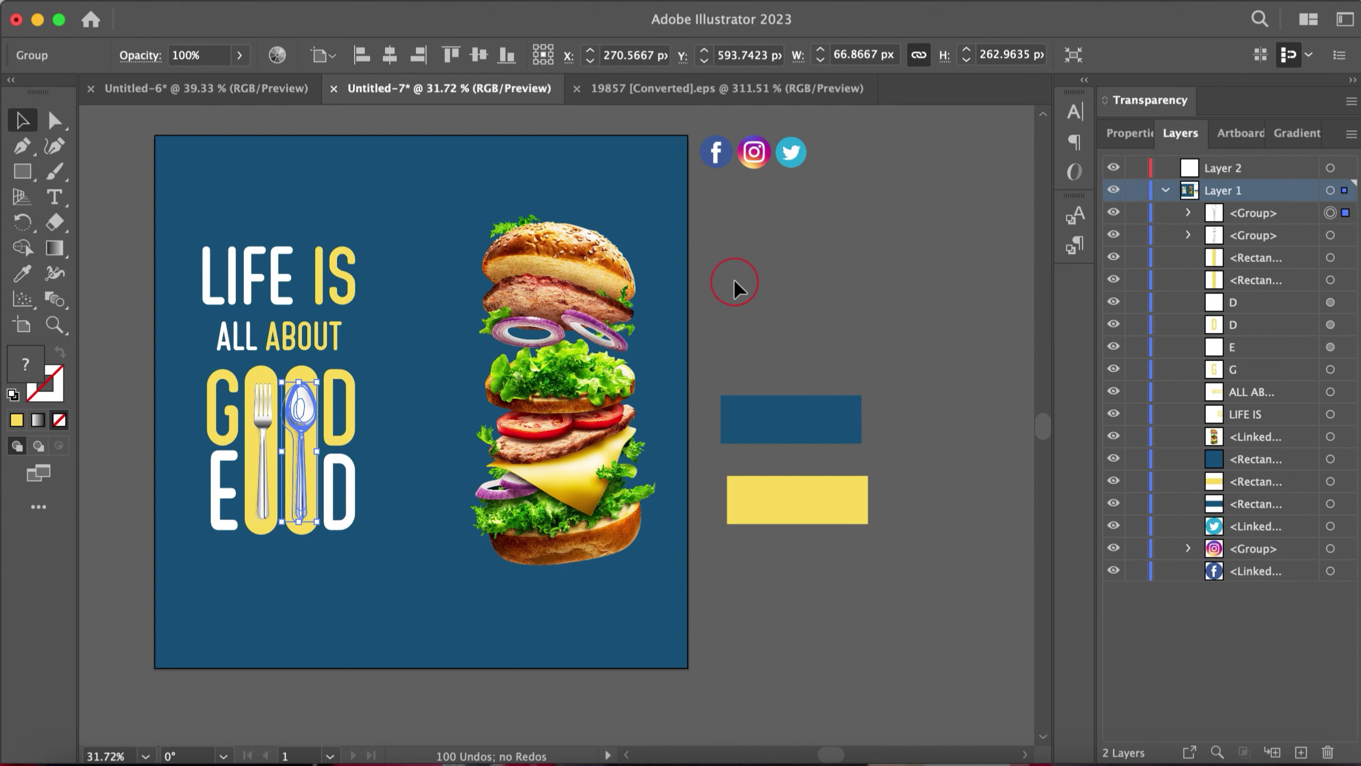
left_click(844, 217)
left_click(656, 283)
Step: Add the text "LOGO", shrink it into the artboard's upper-left corner and colour it with the yellow of the sample rectangle
left_click(54, 197)
left_click(769, 258)
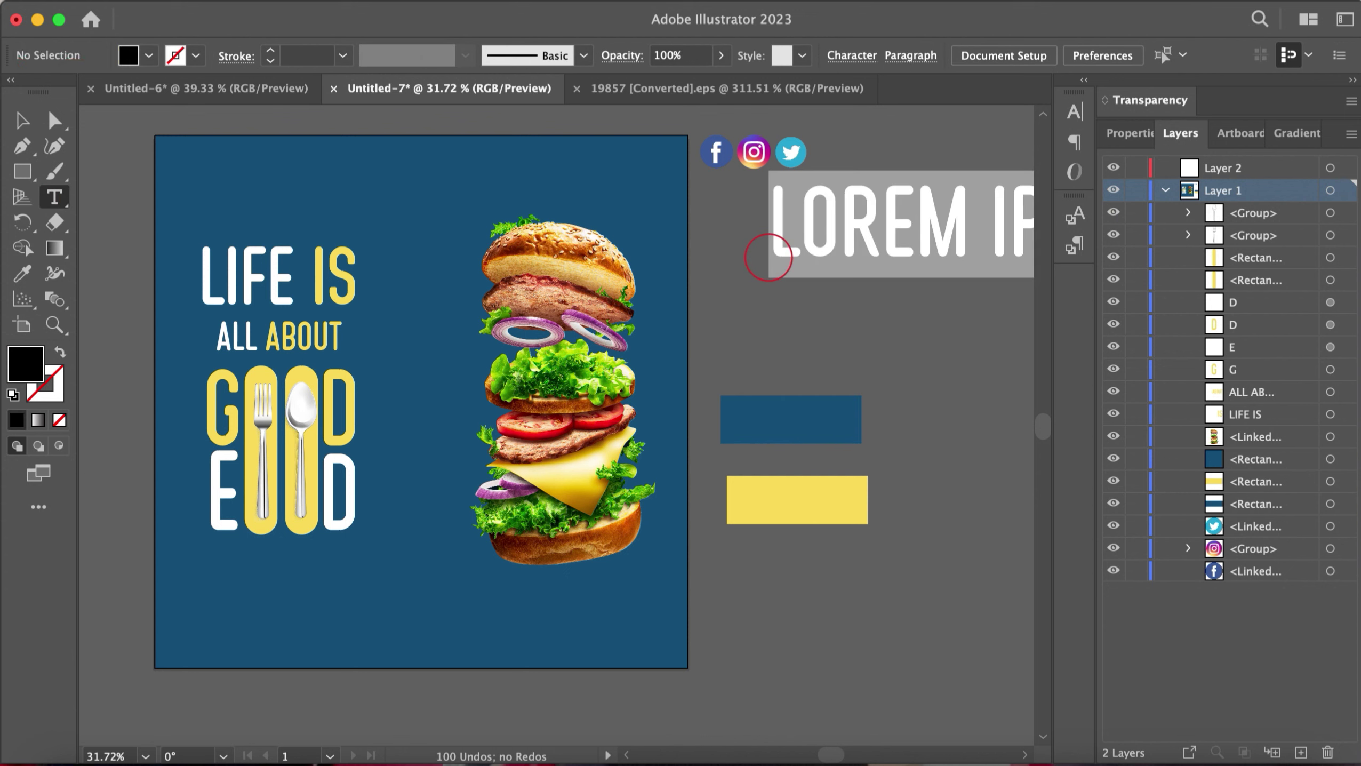
key("BackSpace")
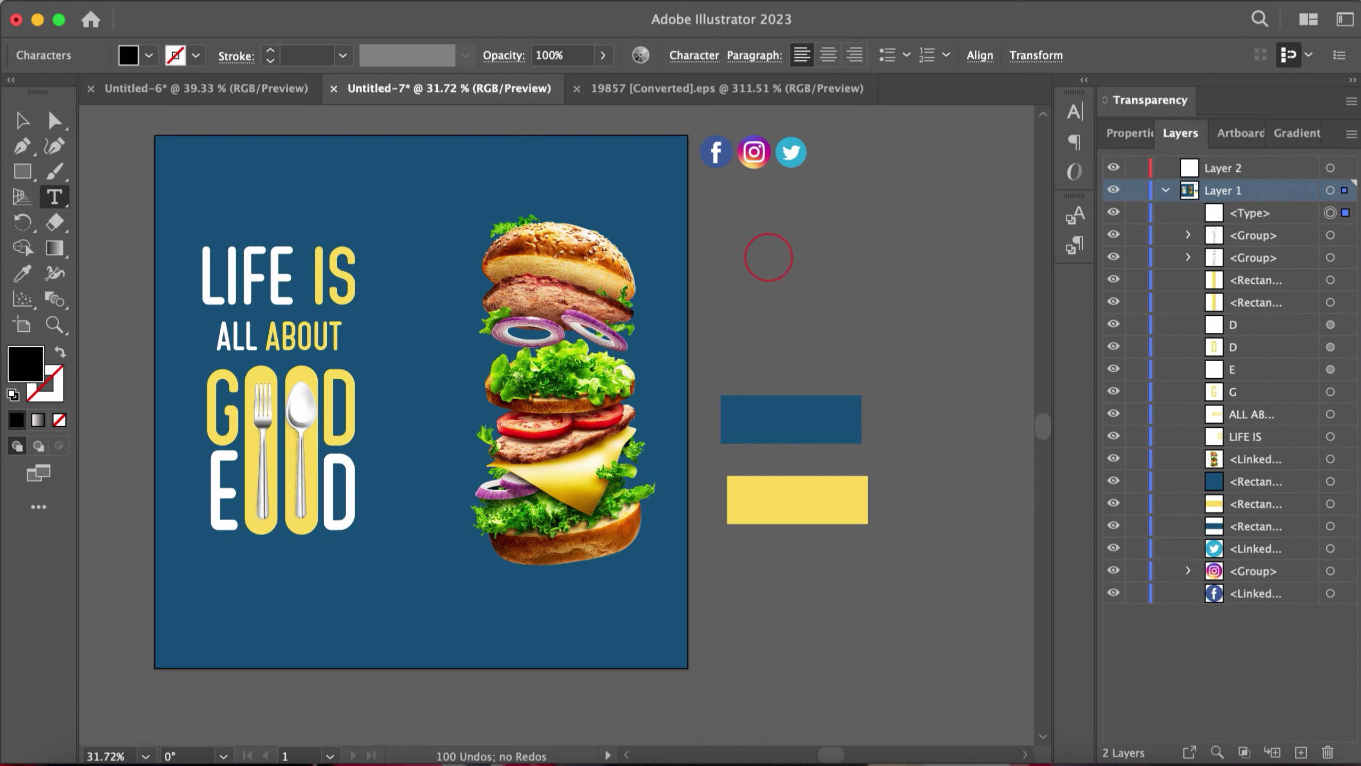
type("LOGO")
left_click(22, 119)
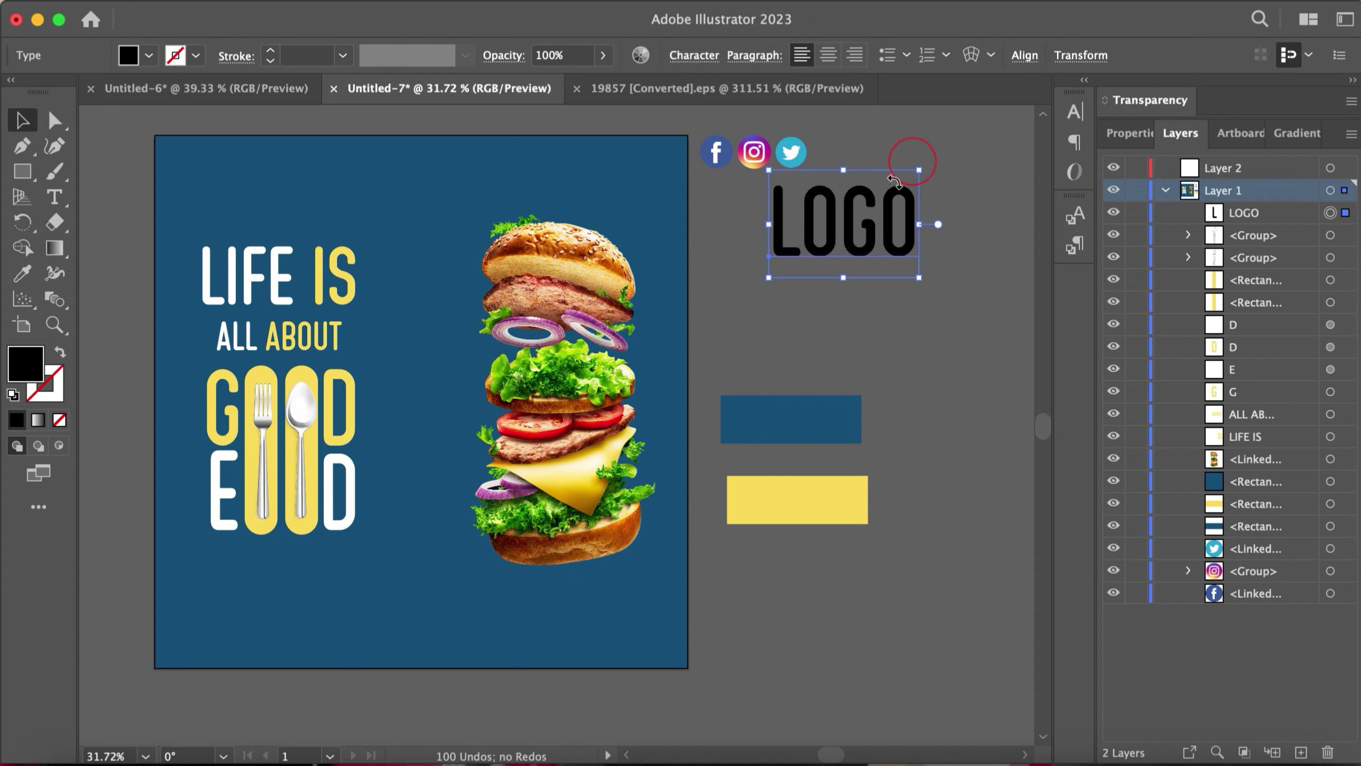
left_click_drag(920, 275, 164, 162)
key("i")
left_click(821, 500)
key("v")
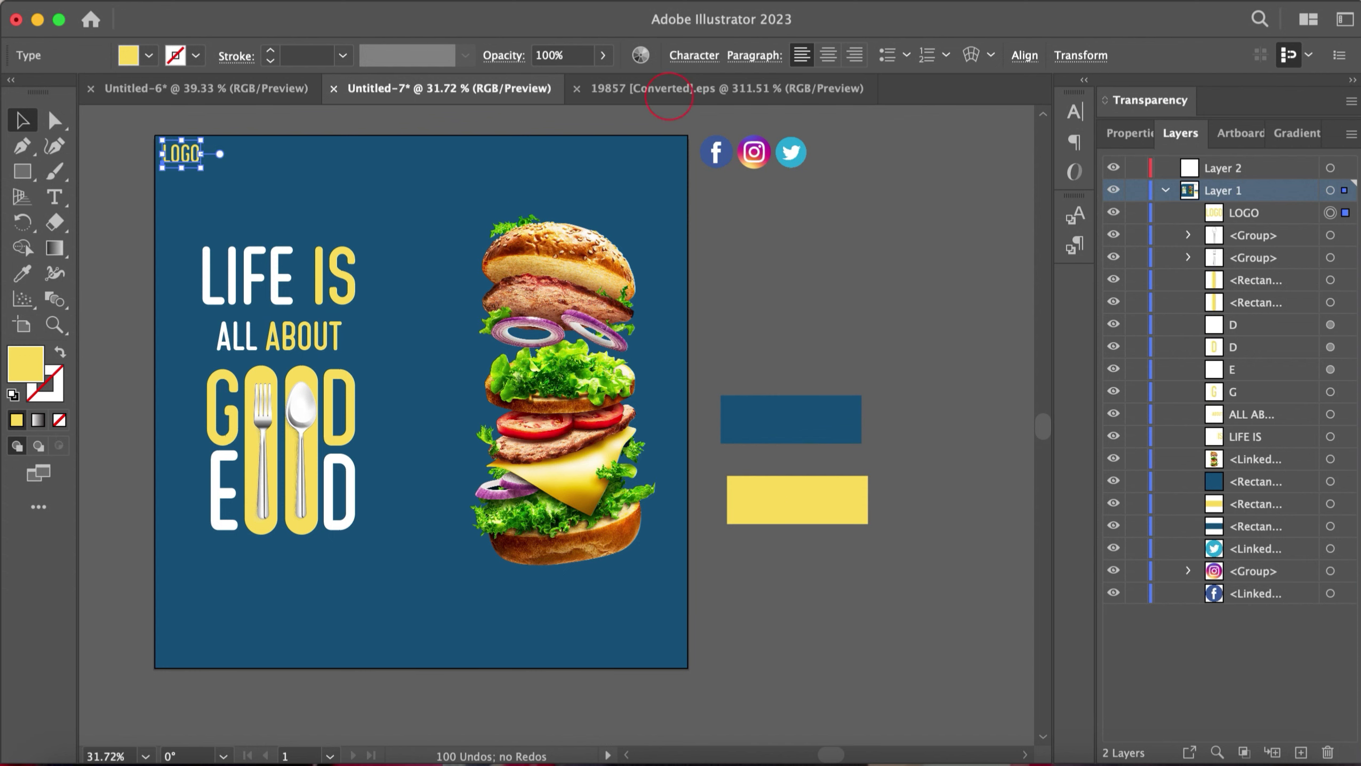
Step: Move the three social media icons to the artboard's upper-right area, group them and bring the group to the front
left_click(750, 118)
left_click_drag(808, 177, 655, 167)
key("super+g")
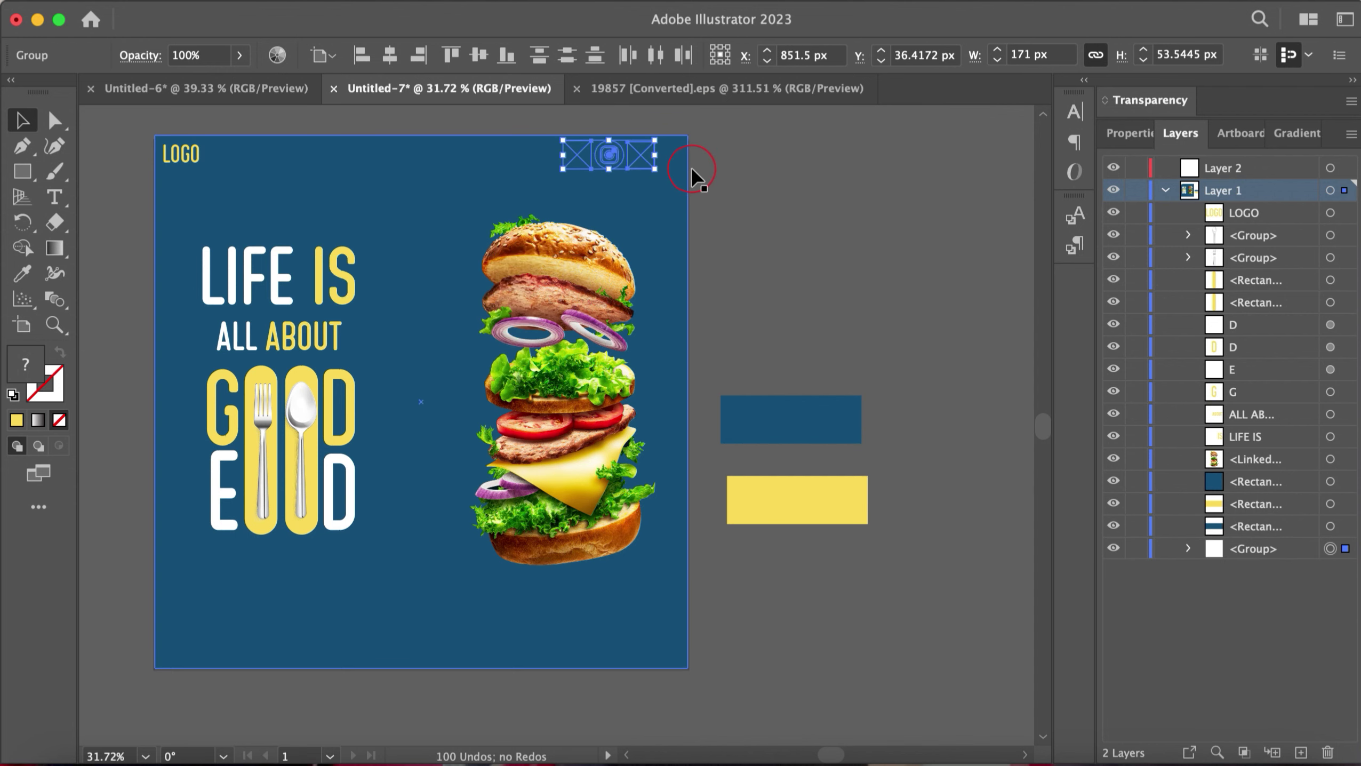
left_click(679, 156)
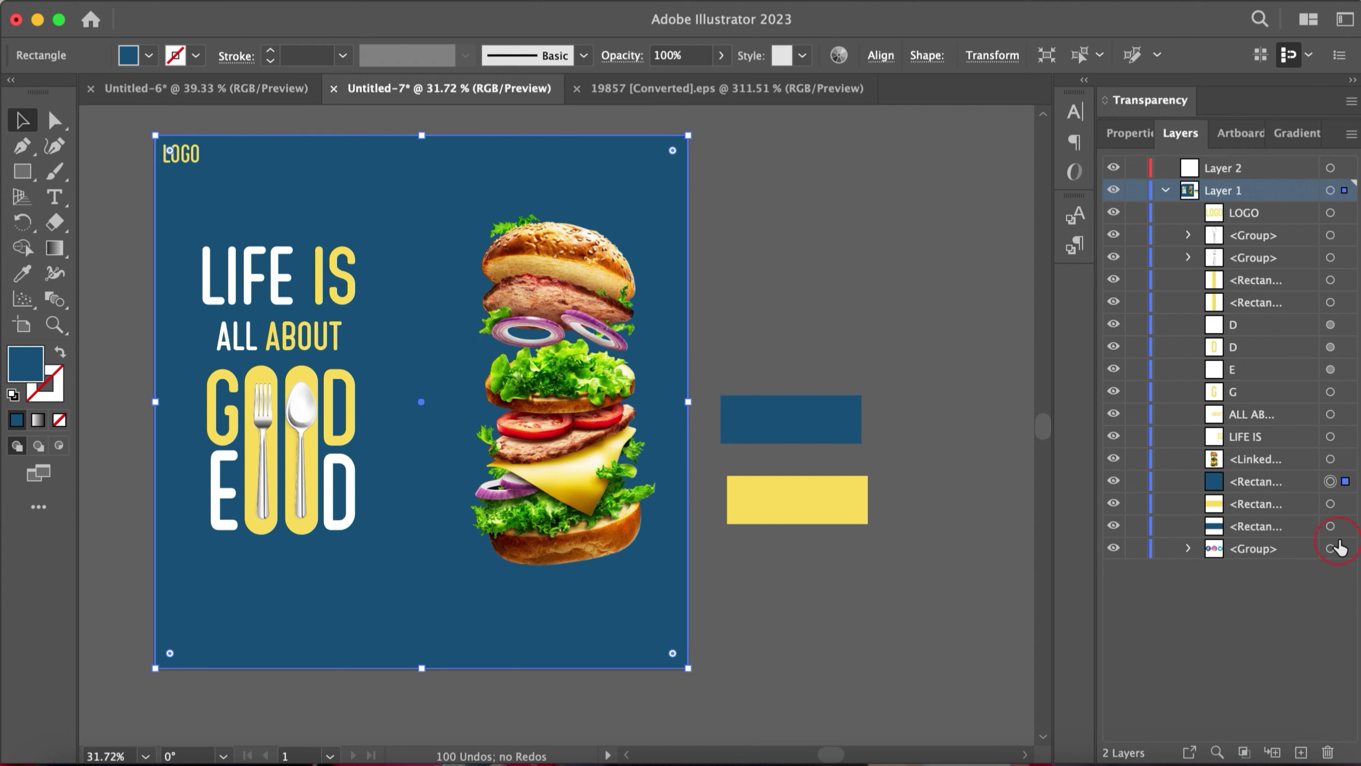
left_click(1332, 548)
right_click(645, 163)
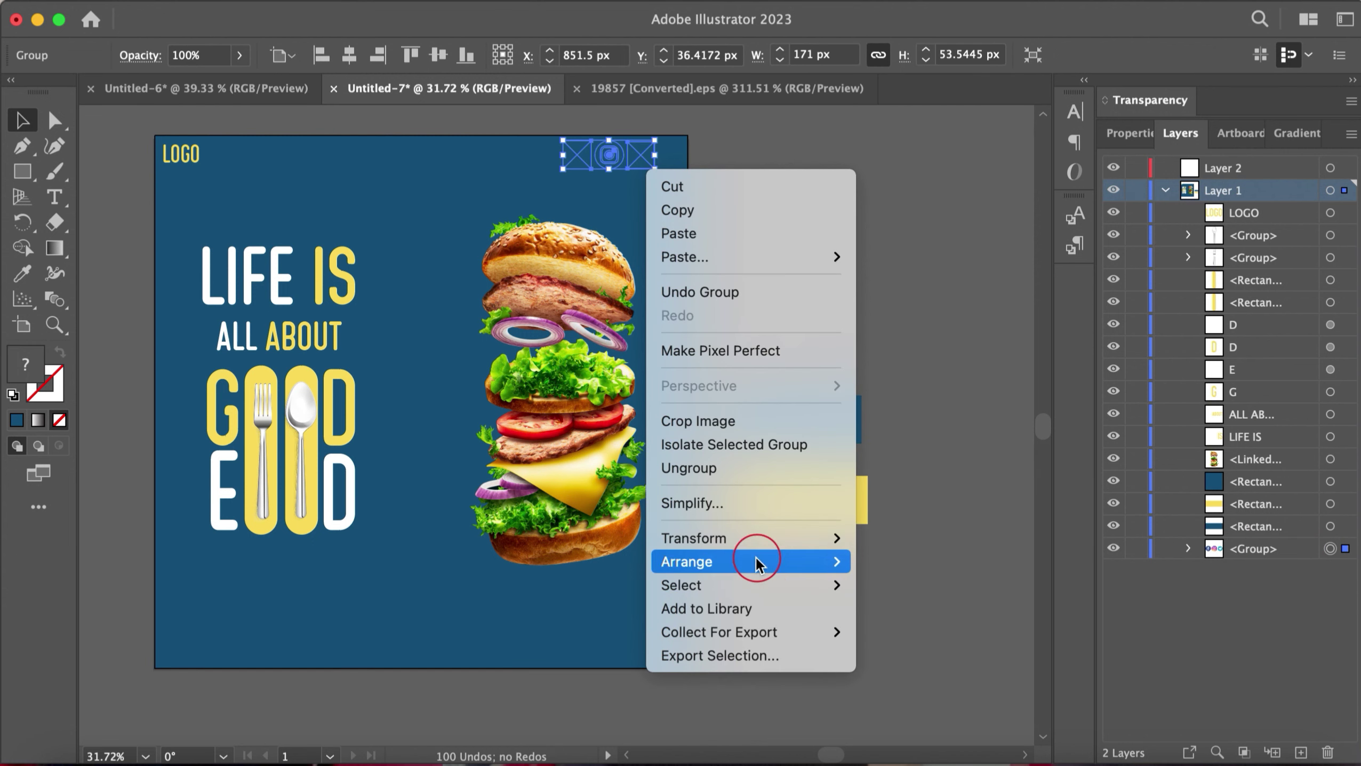
left_click(859, 562)
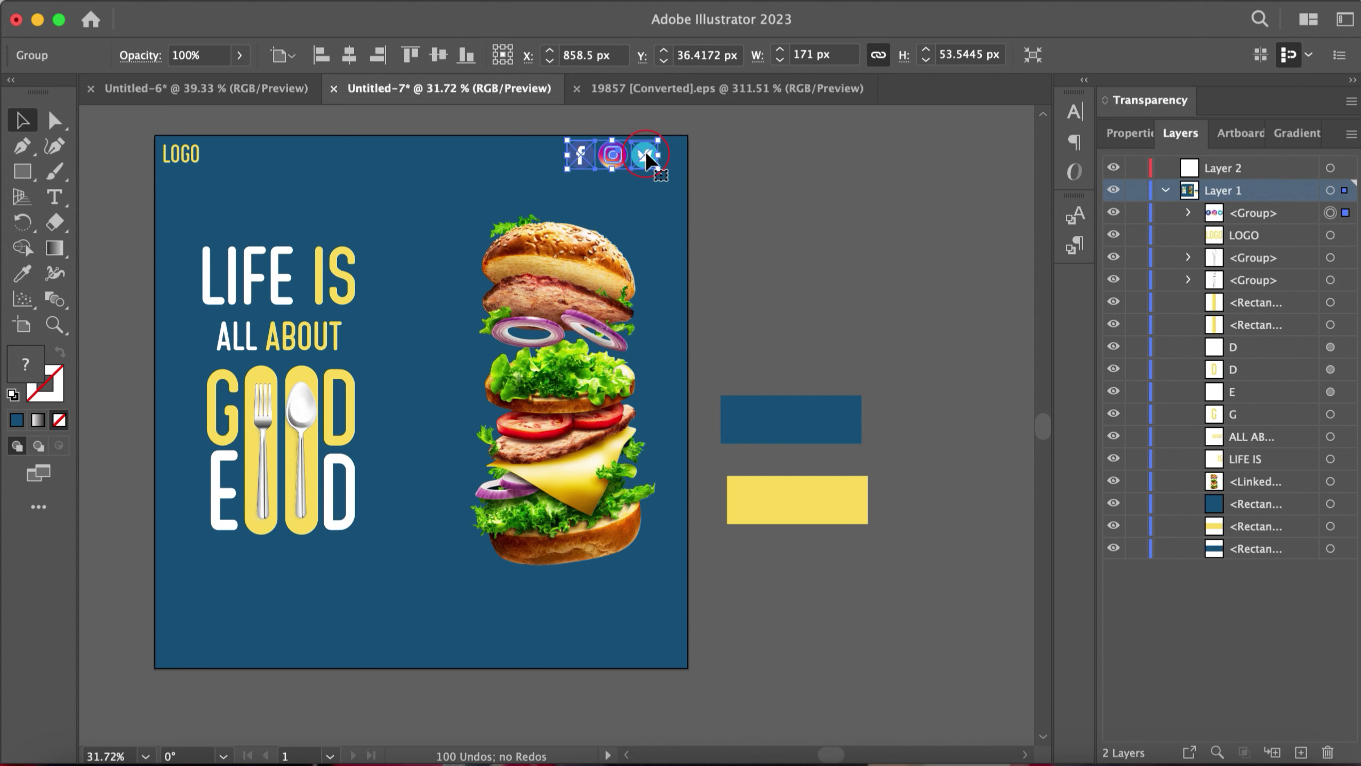
Step: Shift the social icon group horizontally closer to the artboard's right edge
scroll(633, 177, "up", 5)
left_click_drag(634, 159, 681, 159)
left_click(867, 226)
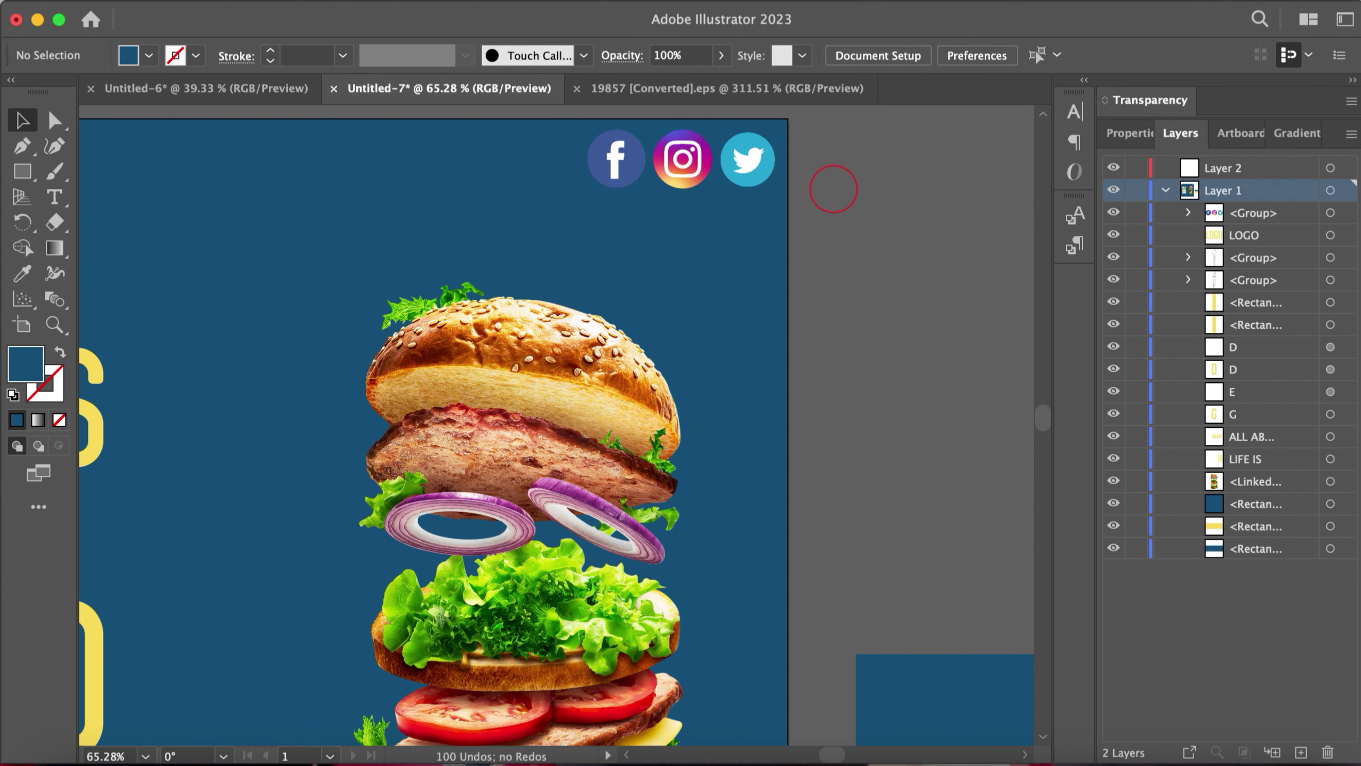
Step: Draw a small horizontal rectangle outside the artboard's left edge and fully round its corners
scroll(772, 317, "down", 5)
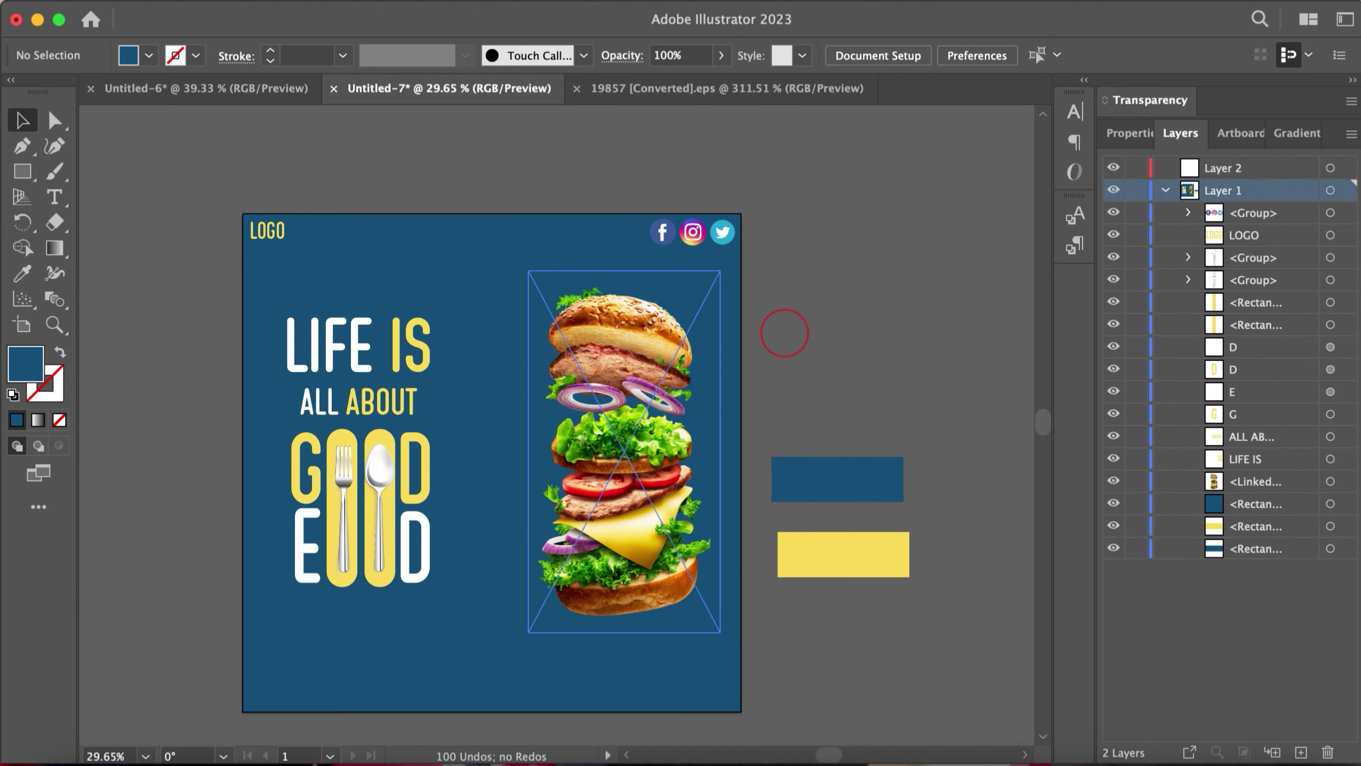
left_click_drag(107, 519, 228, 546)
left_click(51, 122)
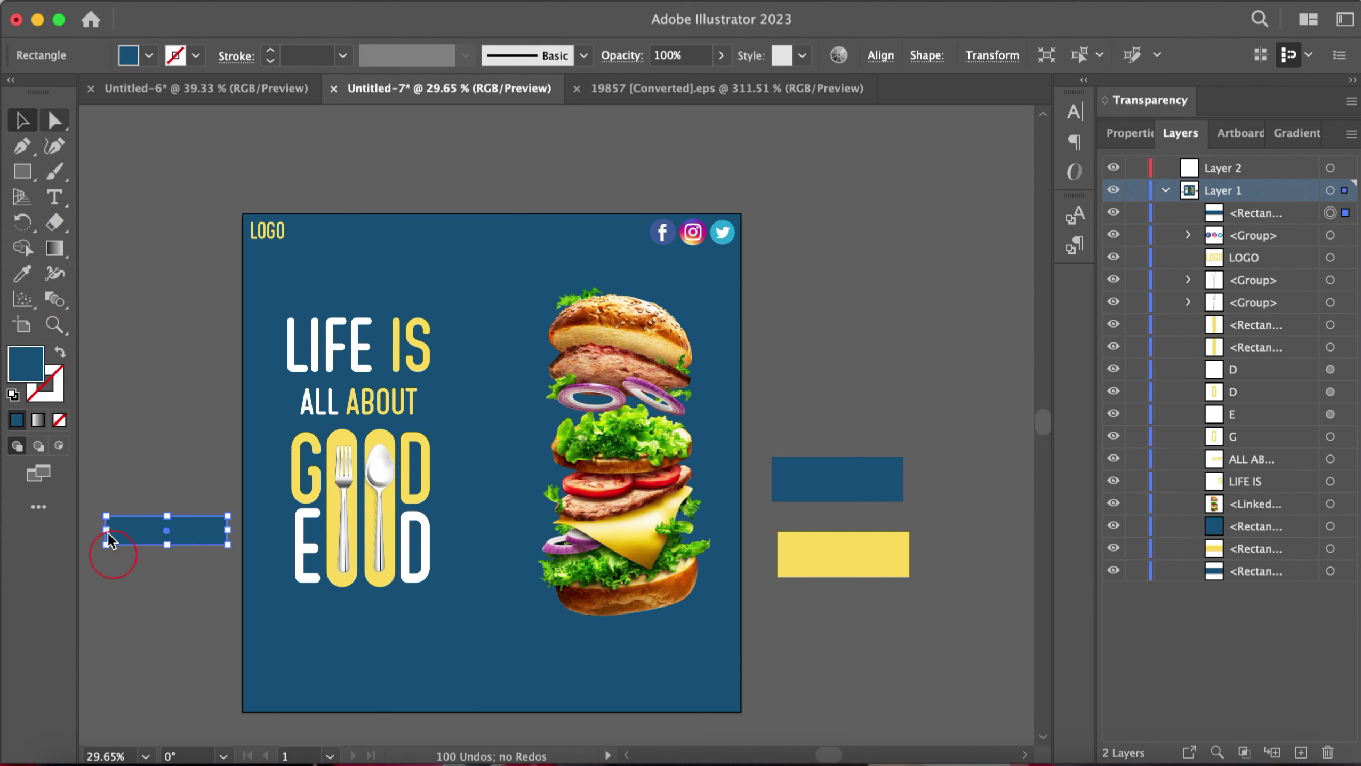
left_click_drag(120, 531, 354, 578)
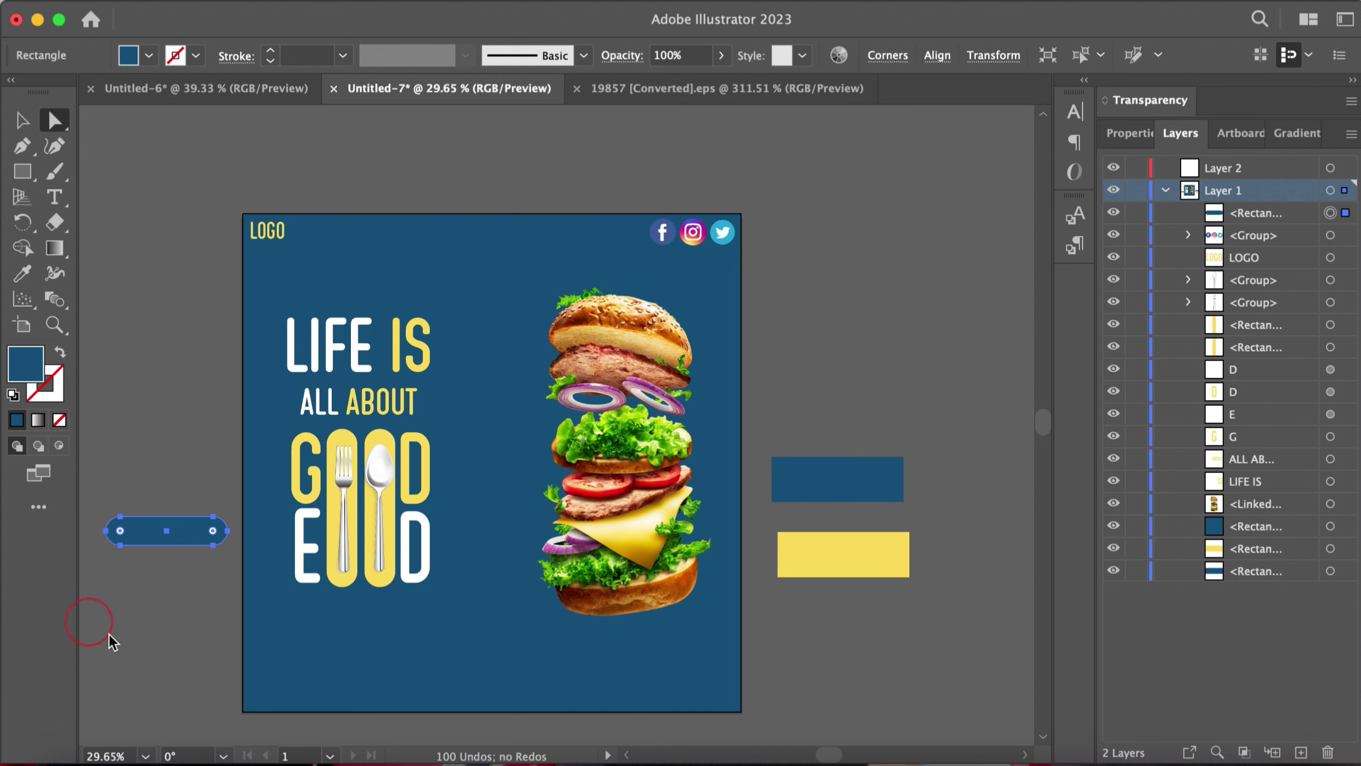
Step: Fill the rounded bar with the sample rectangle's yellow and place it in the artboard's lower-left corner
key("v")
key("i")
left_click(807, 548)
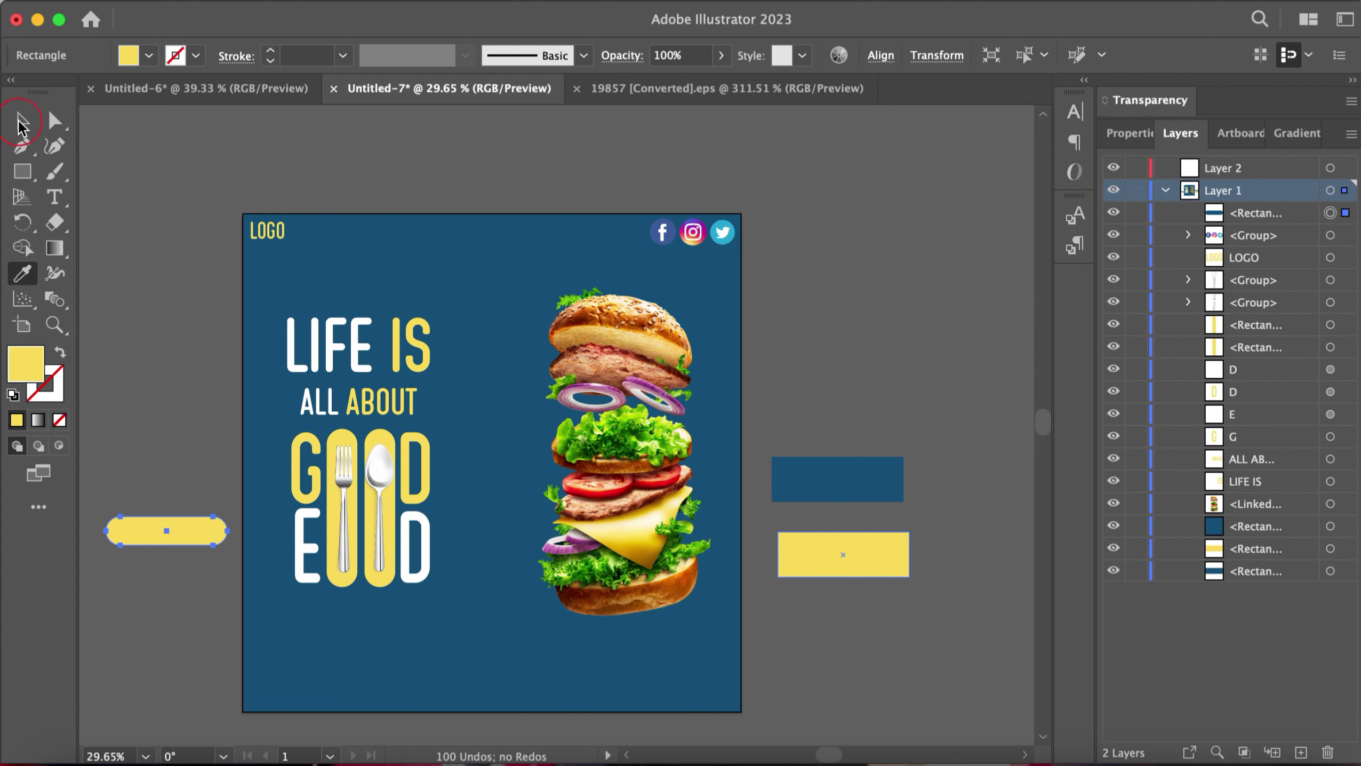
key("v")
left_click_drag(164, 533, 310, 686)
Step: Add a text object reading "ORDER NOW" starting left of the artboard
key("t")
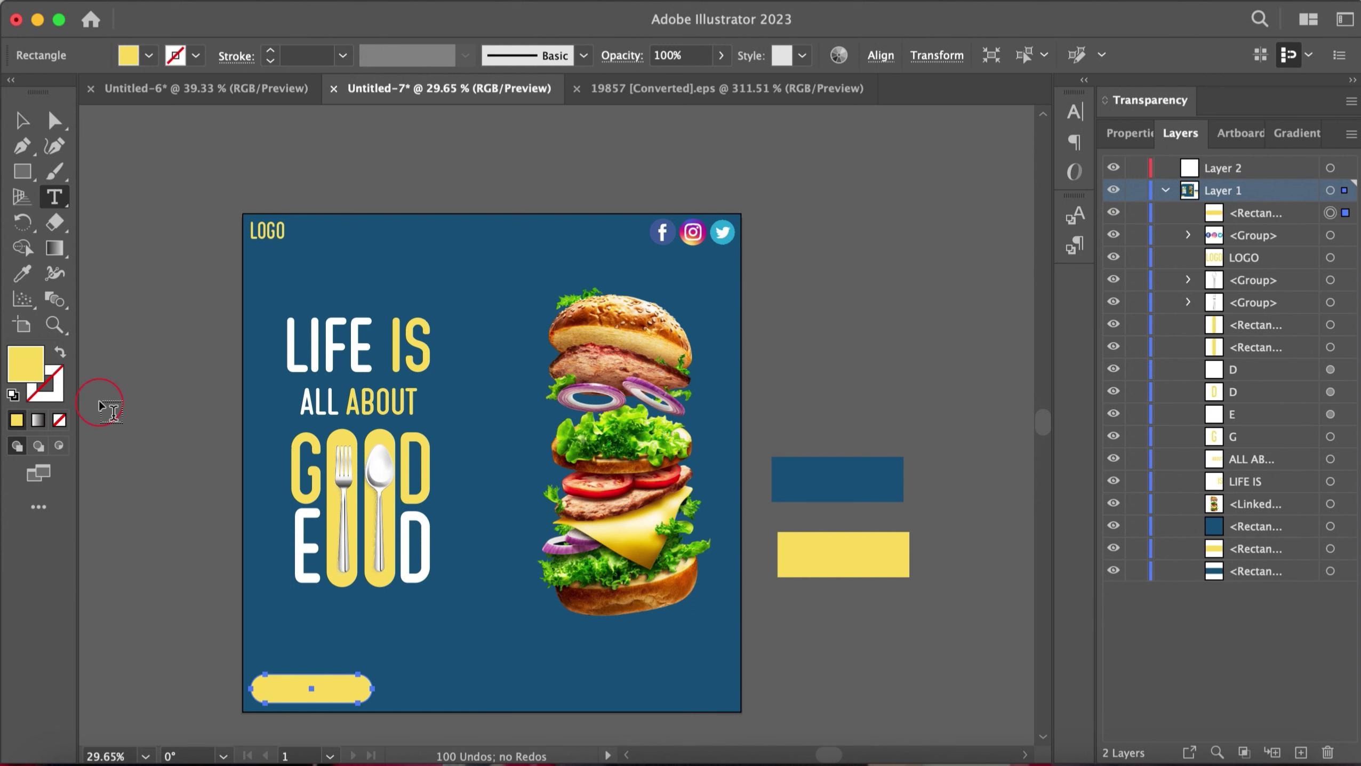
left_click(101, 403)
type("ORDER NOW")
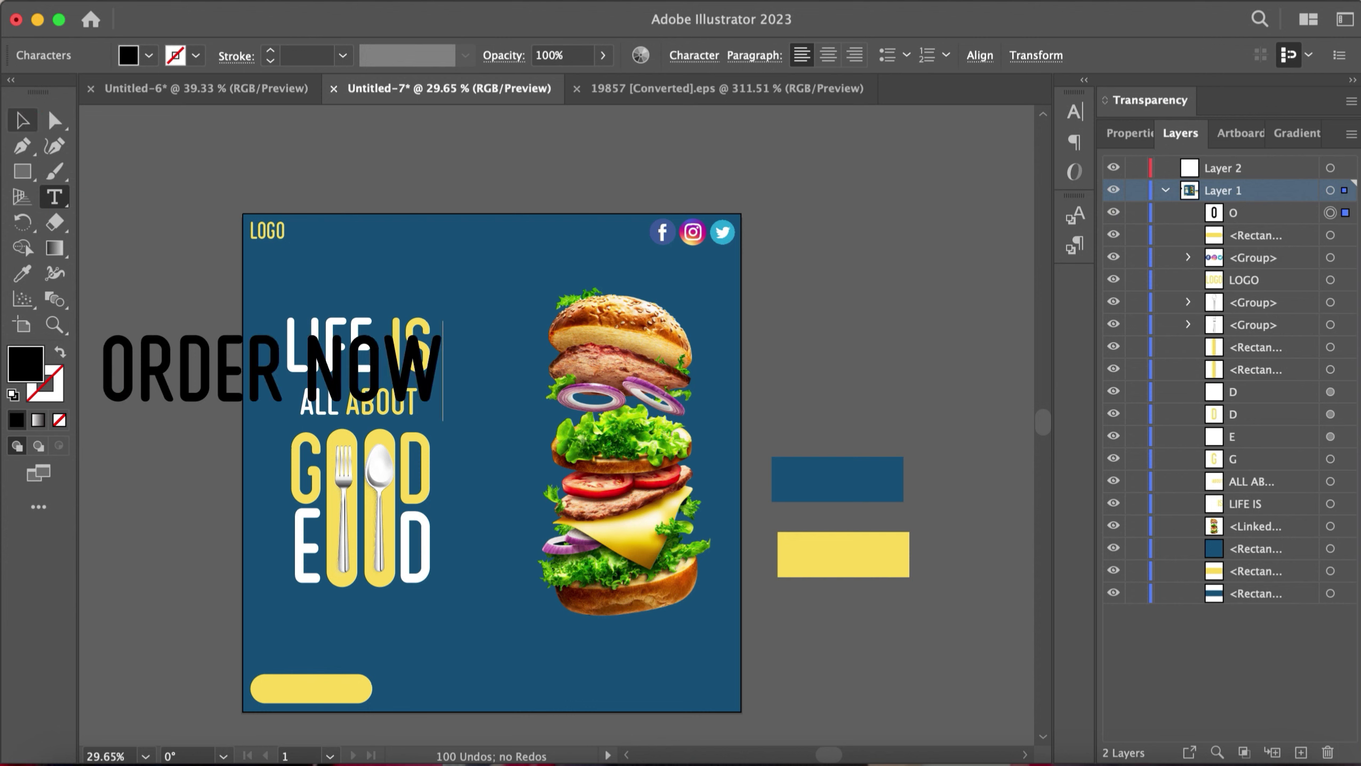
key("Escape")
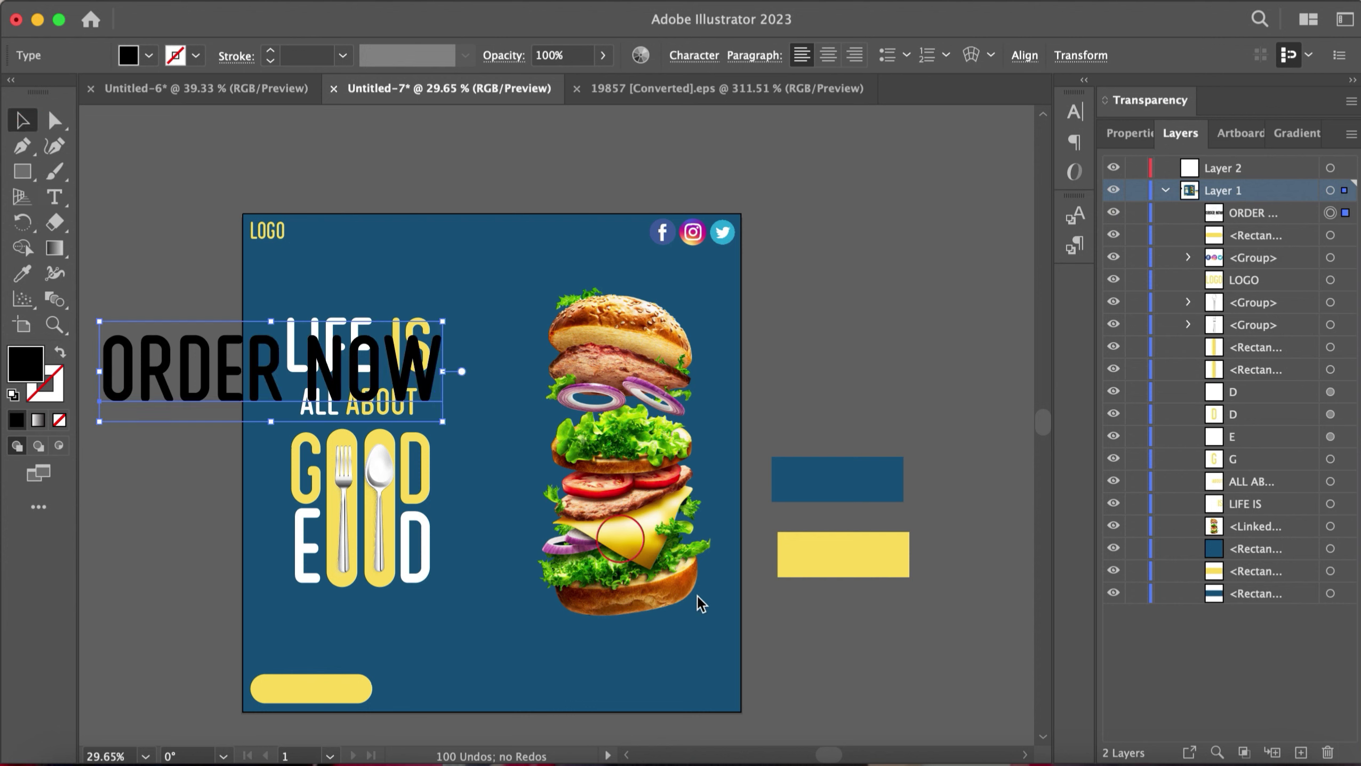
Step: Shrink the "ORDER NOW" text, colour it with the sample rectangle's dark blue and centre it on the yellow rounded bar
left_click_drag(442, 422, 241, 330)
key("i")
key("i")
left_click(837, 479)
key("v")
left_click_drag(99, 342, 267, 697)
left_click(54, 197)
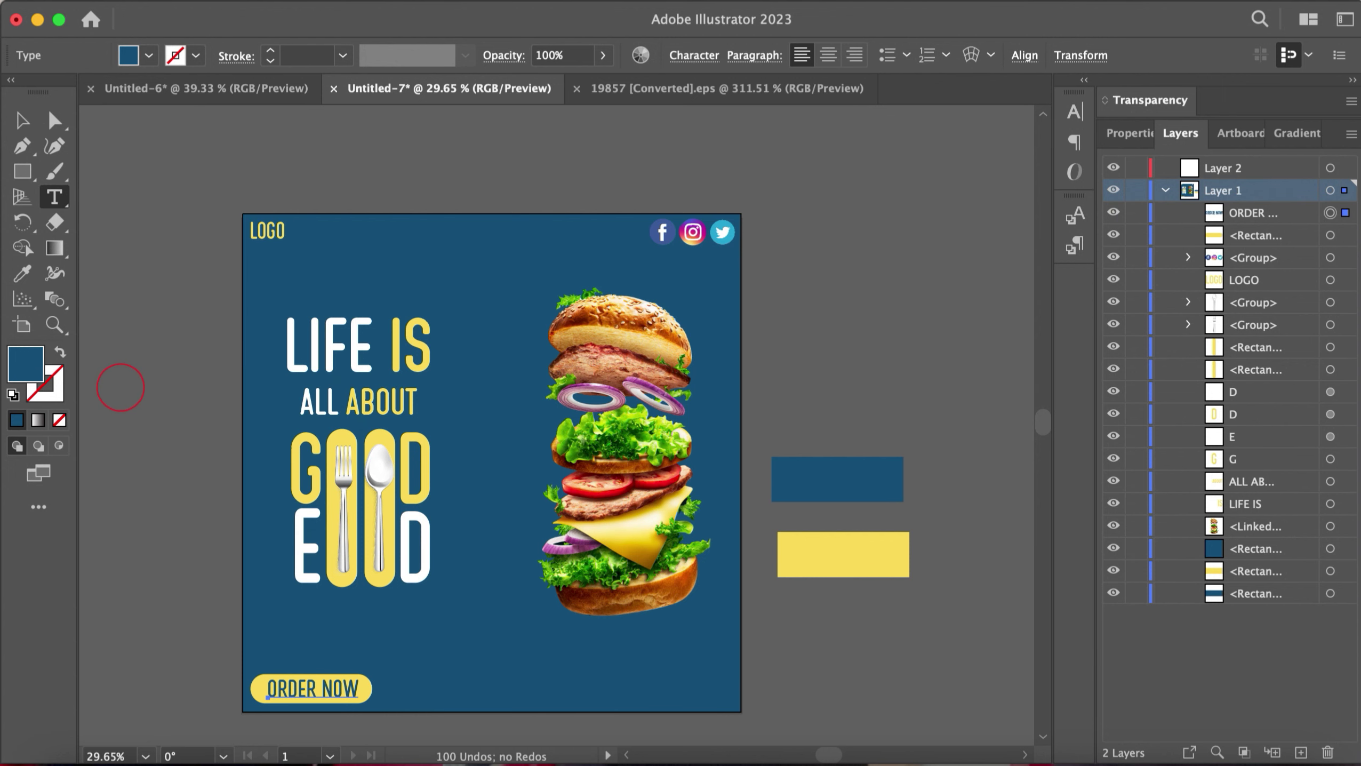
left_click(115, 379)
key("BackSpace")
type("www.yourwed")
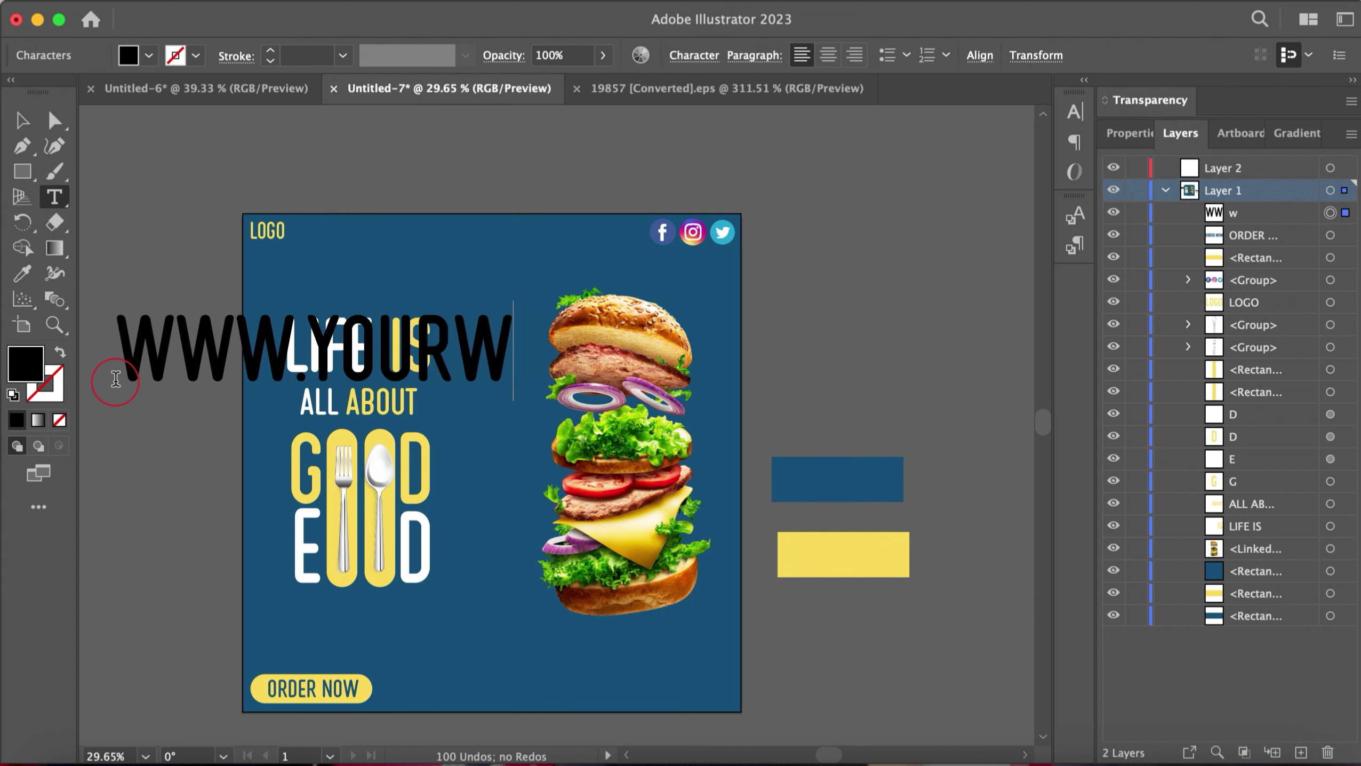
key("BackSpace")
type("b.")
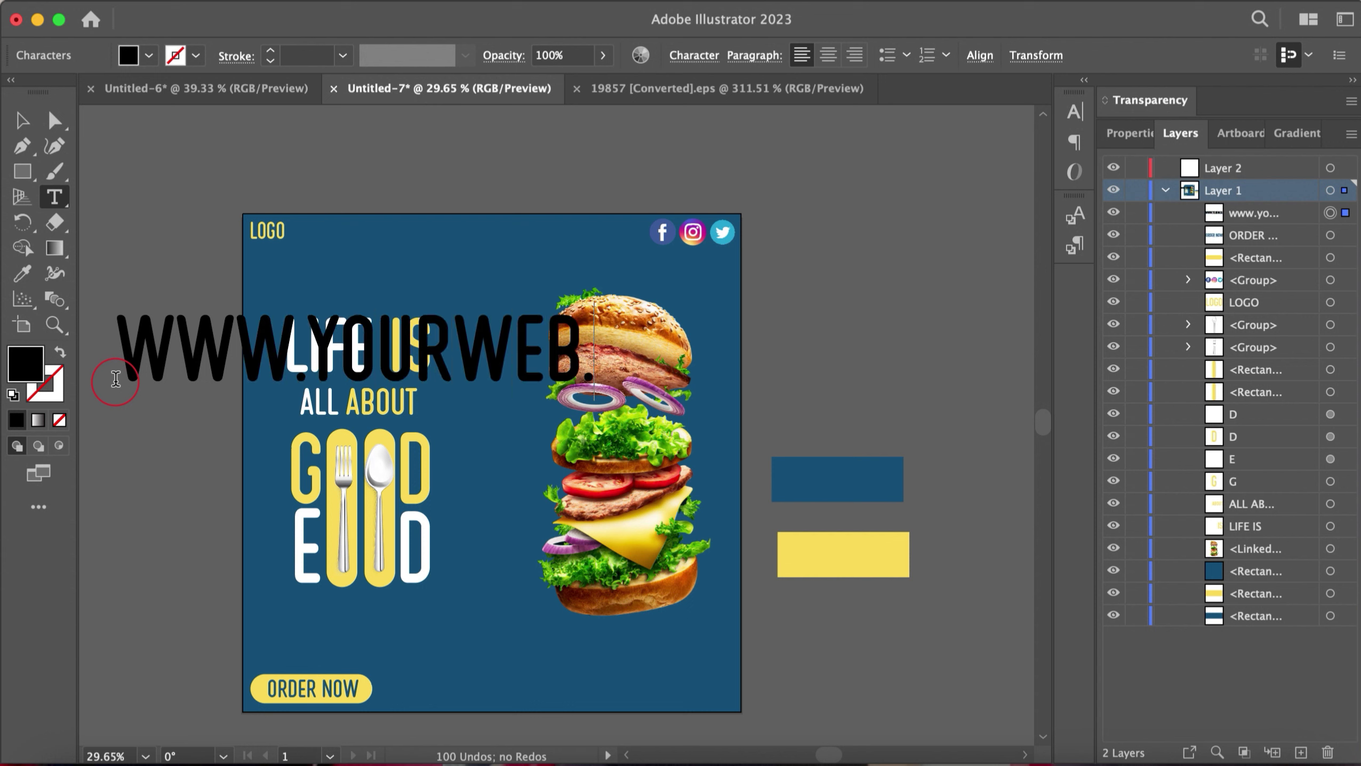
type("com")
key("Escape")
Step: Set the web address text in the Avenir font and fill it with the sample rectangle's yellow
left_click(471, 348)
left_click(621, 367)
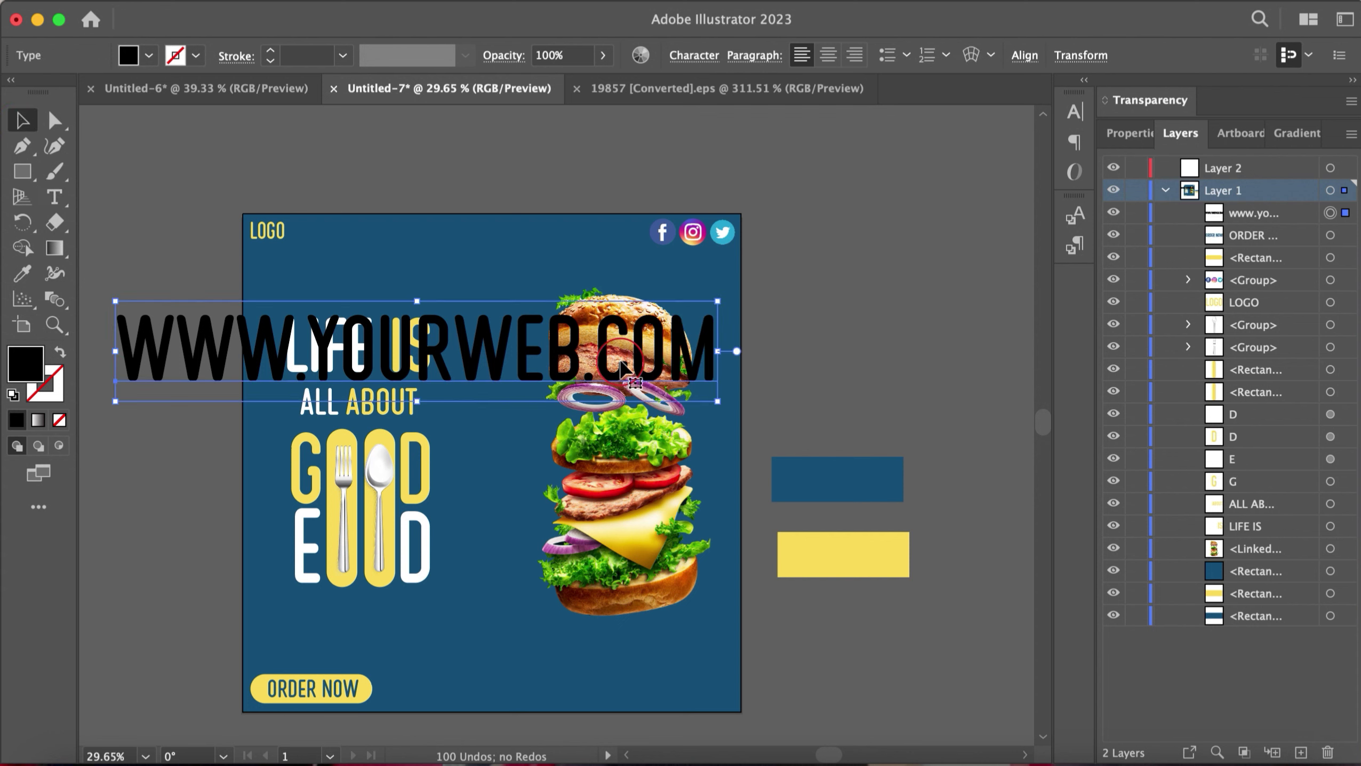
left_click(1132, 133)
left_click(1328, 558)
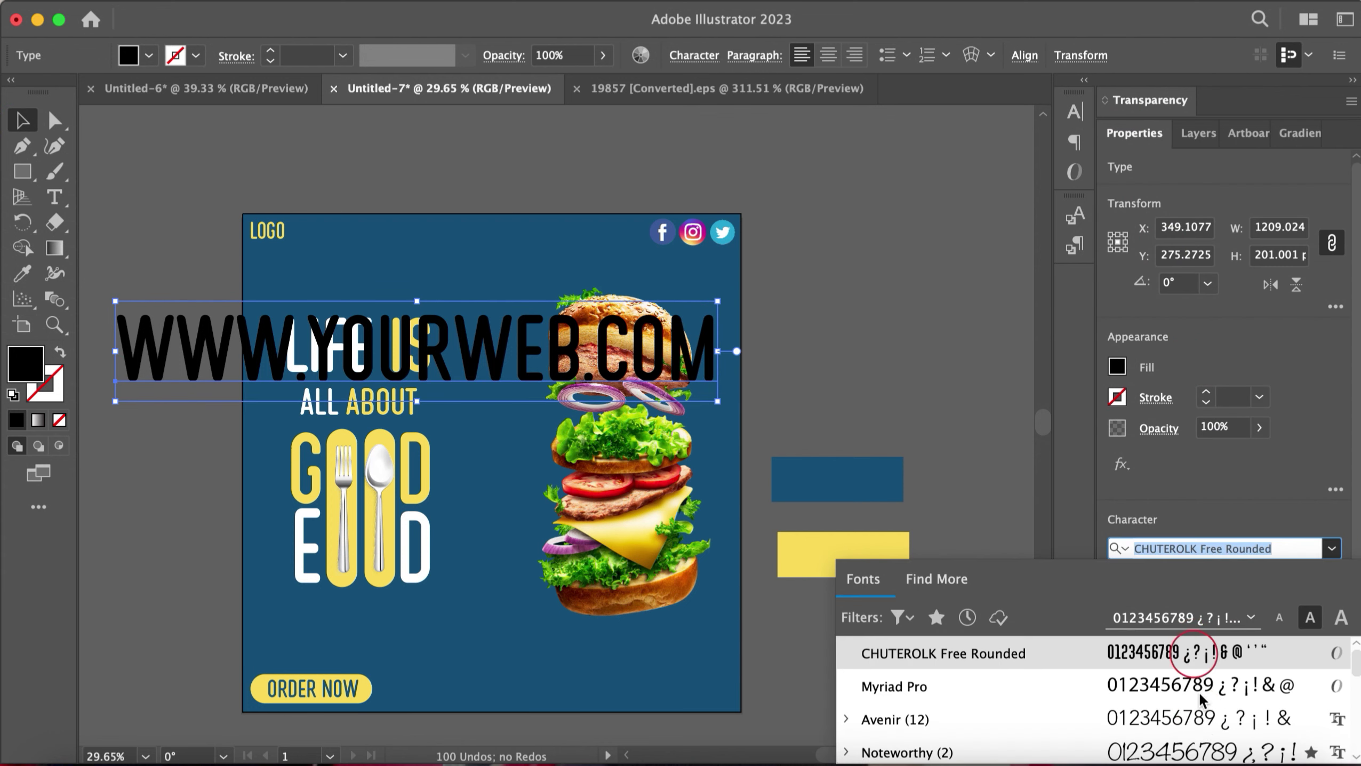
left_click(1199, 692)
left_click(818, 361)
key("i")
left_click(860, 556)
Step: Shrink the web address to about 280 px wide and place it at the middle of the artboard's lower edge
left_click(925, 417)
left_click_drag(922, 417, 316, 321)
left_click_drag(236, 310, 525, 692)
Step: Add a text object reading "Contact." starting left of the artboard
left_click(52, 194)
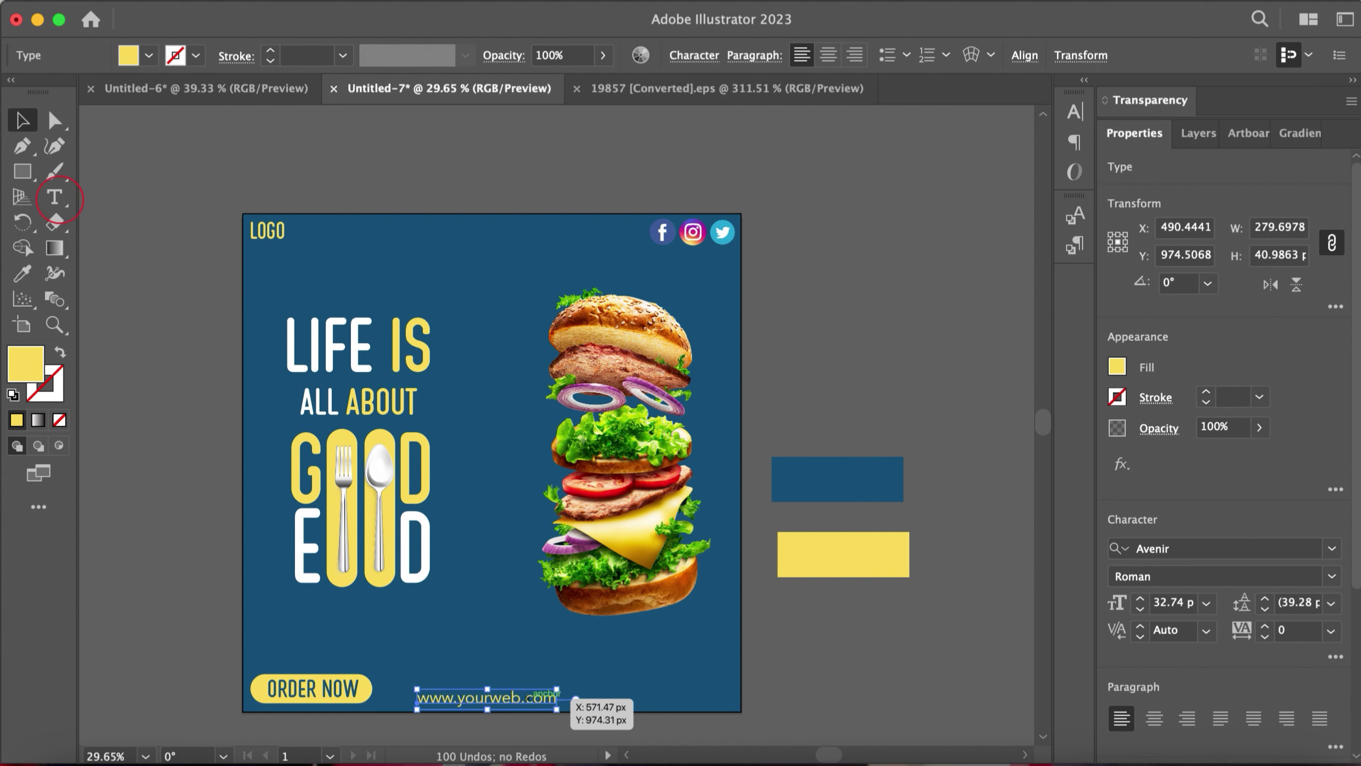
left_click(133, 283)
key("BackSpace")
type("Contact.")
key("Escape")
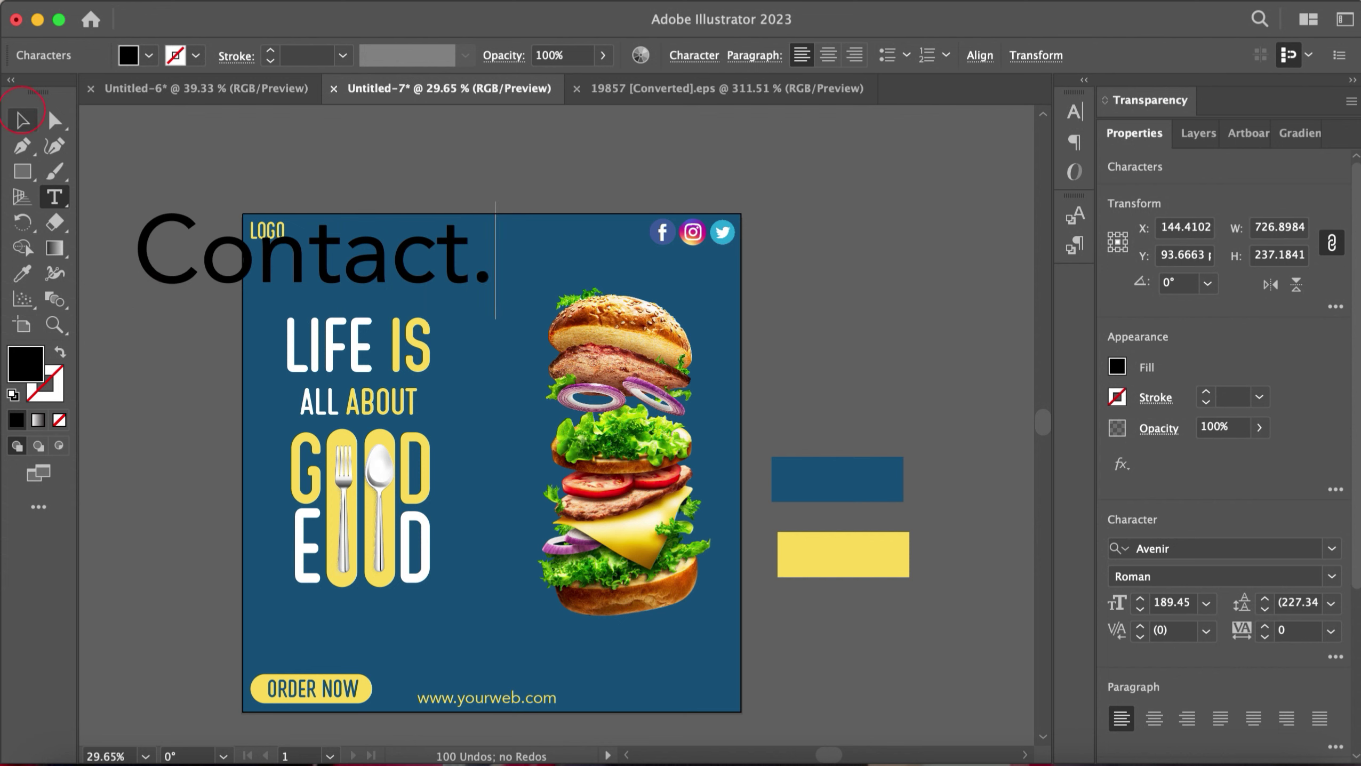
Step: Fill "Contact." with the sample yellow, shrink it to about 156 px wide and place it near the artboard's lower-right corner
key("i")
left_click(811, 547)
left_click_drag(496, 318, 689, 680)
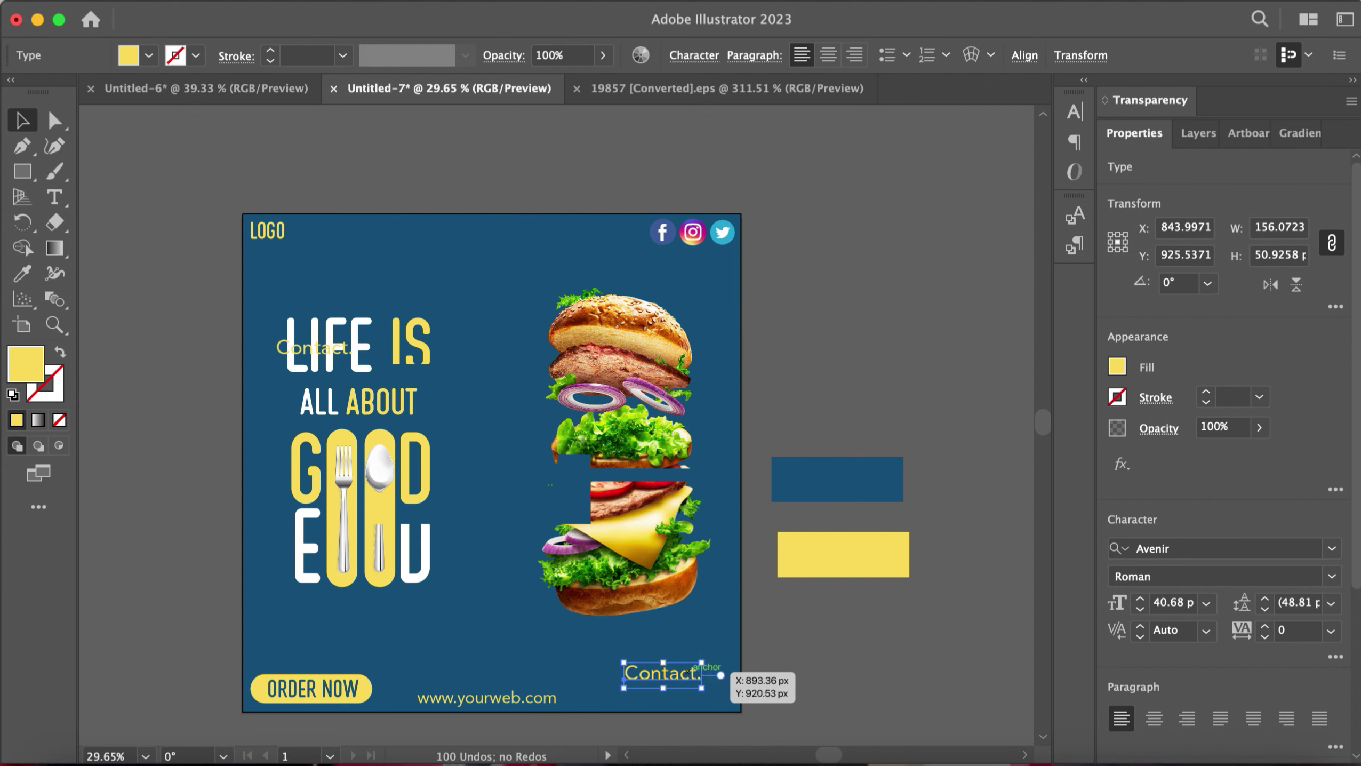
left_click(882, 634)
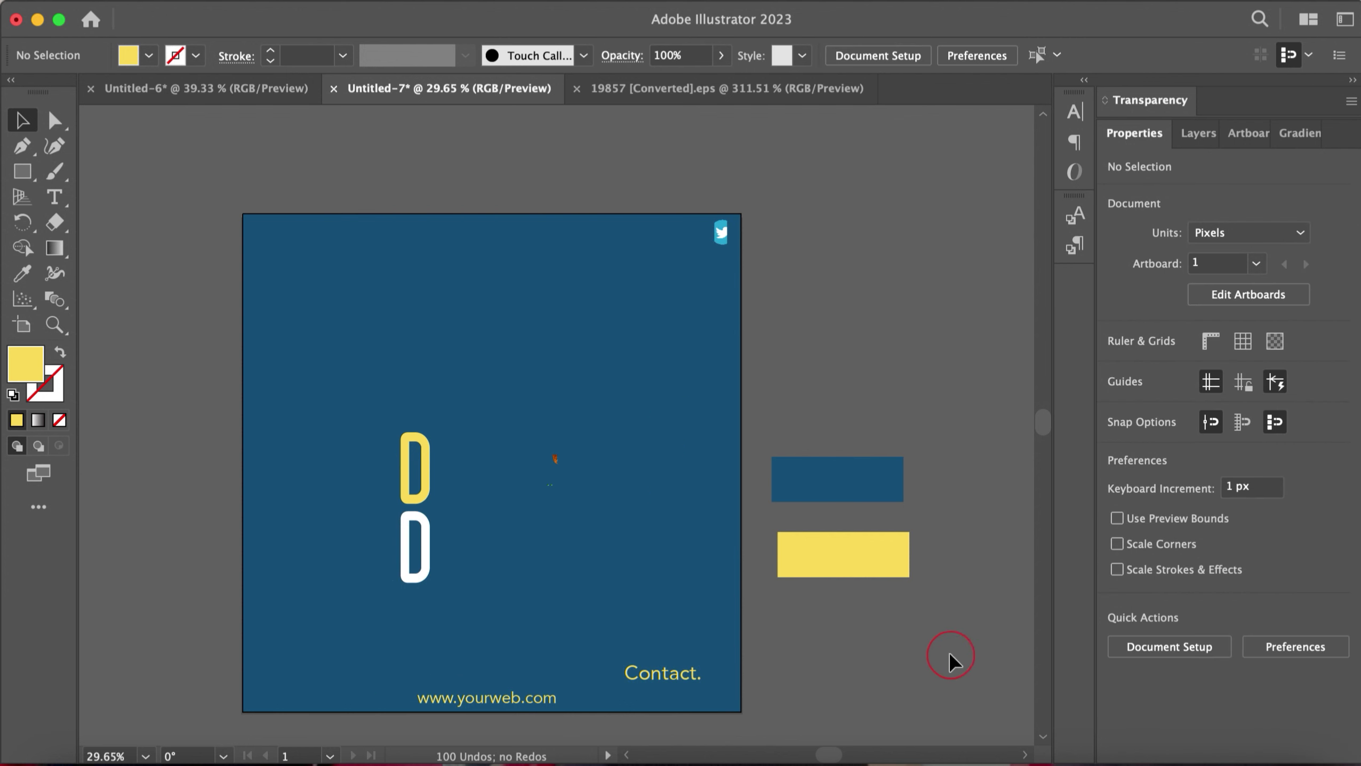
Step: Bring the burger image and the social icons group to the front
left_click(377, 498)
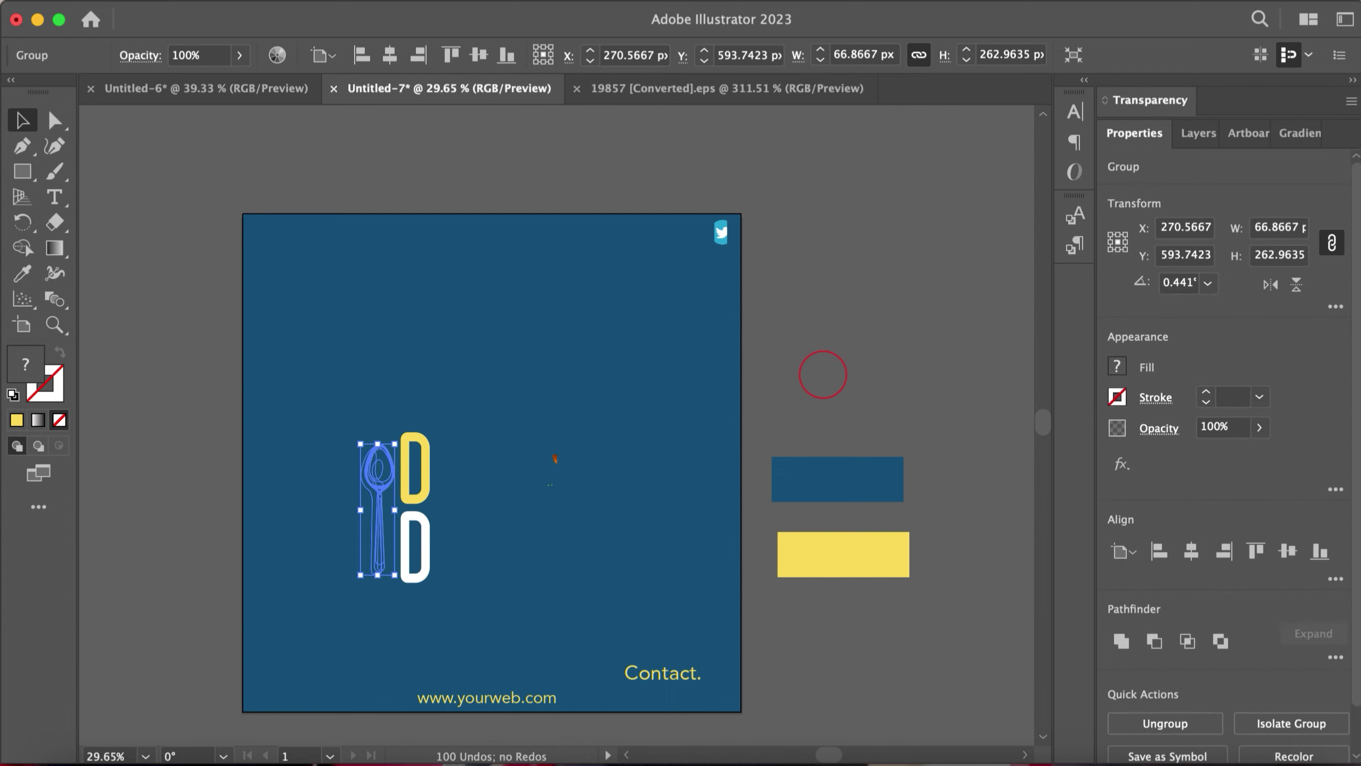
key("comma")
key("Delete")
right_click(611, 418)
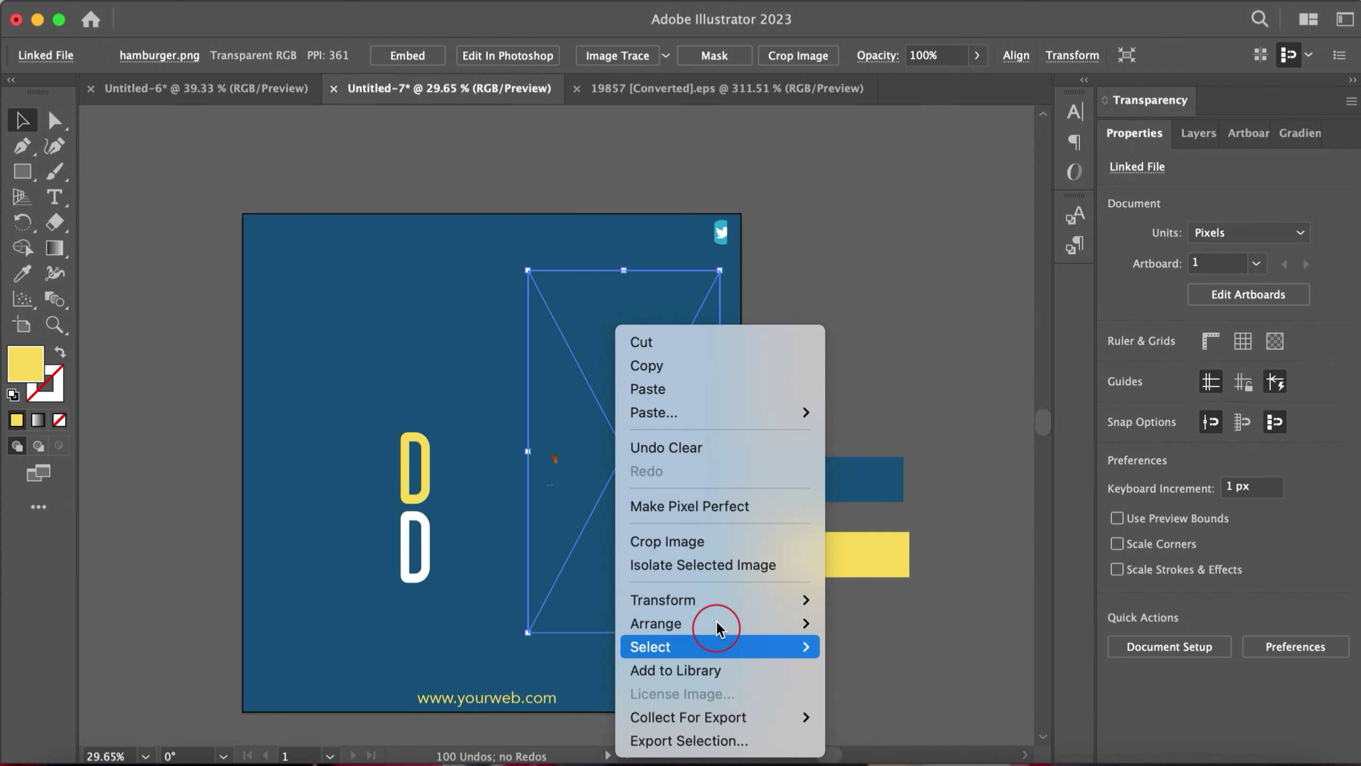
mouse_move(697, 624)
left_click(903, 625)
left_click(691, 230)
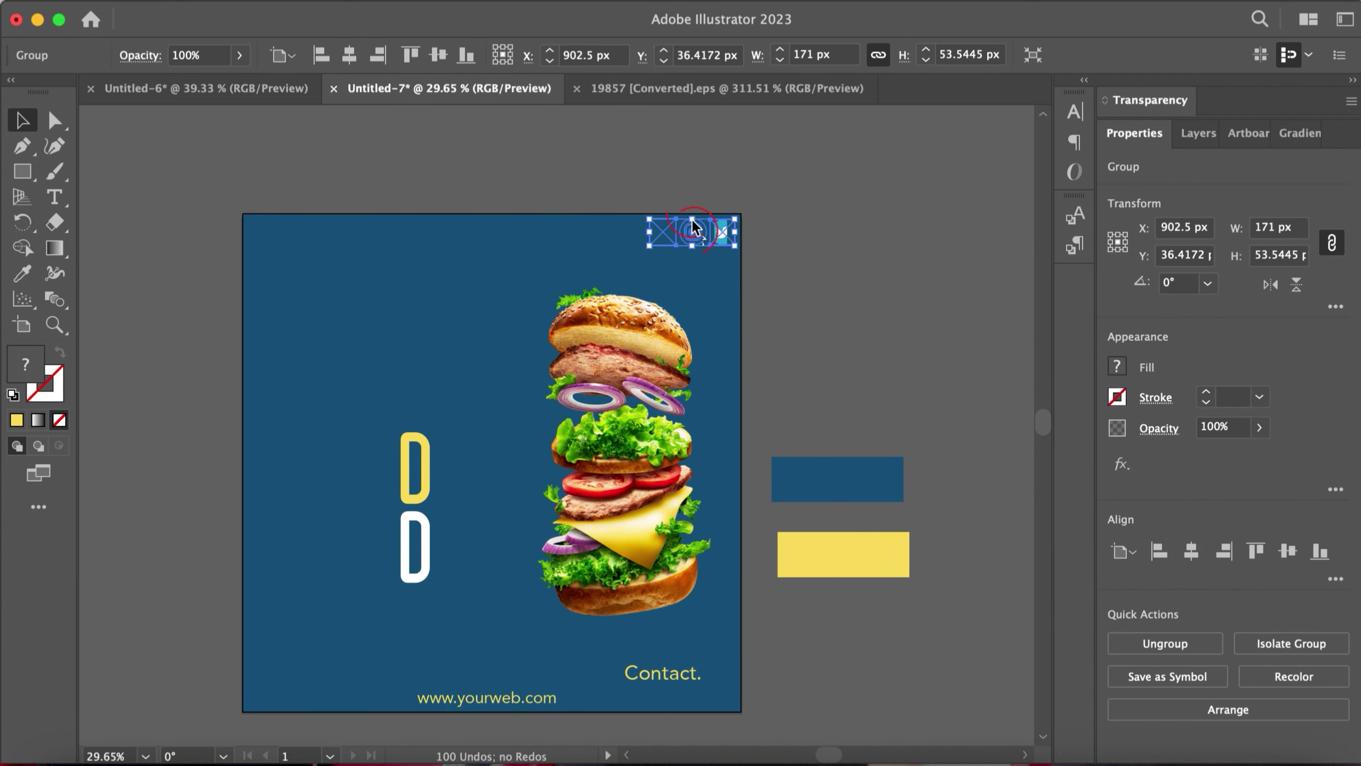
right_click(680, 234)
left_click(942, 535)
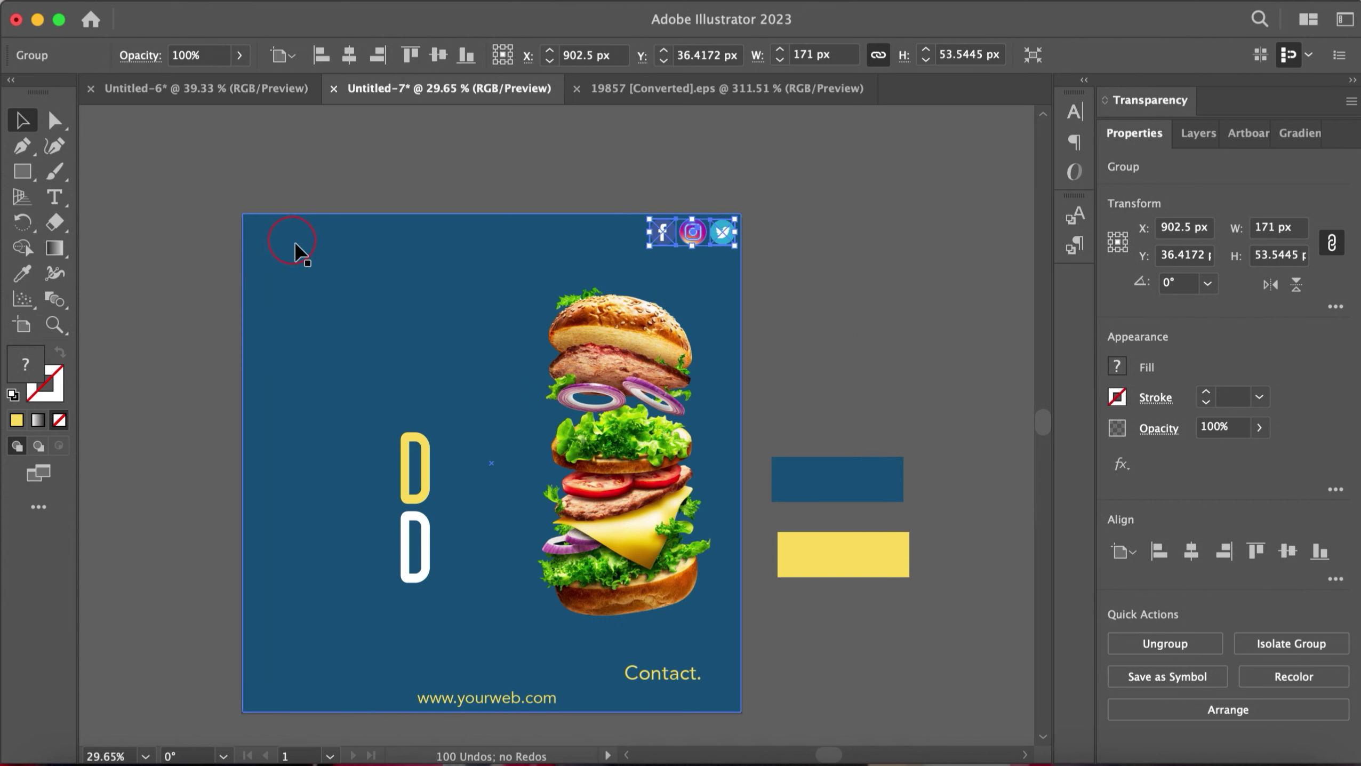
Step: Bring the "LOGO" text to the front
right_click(287, 238)
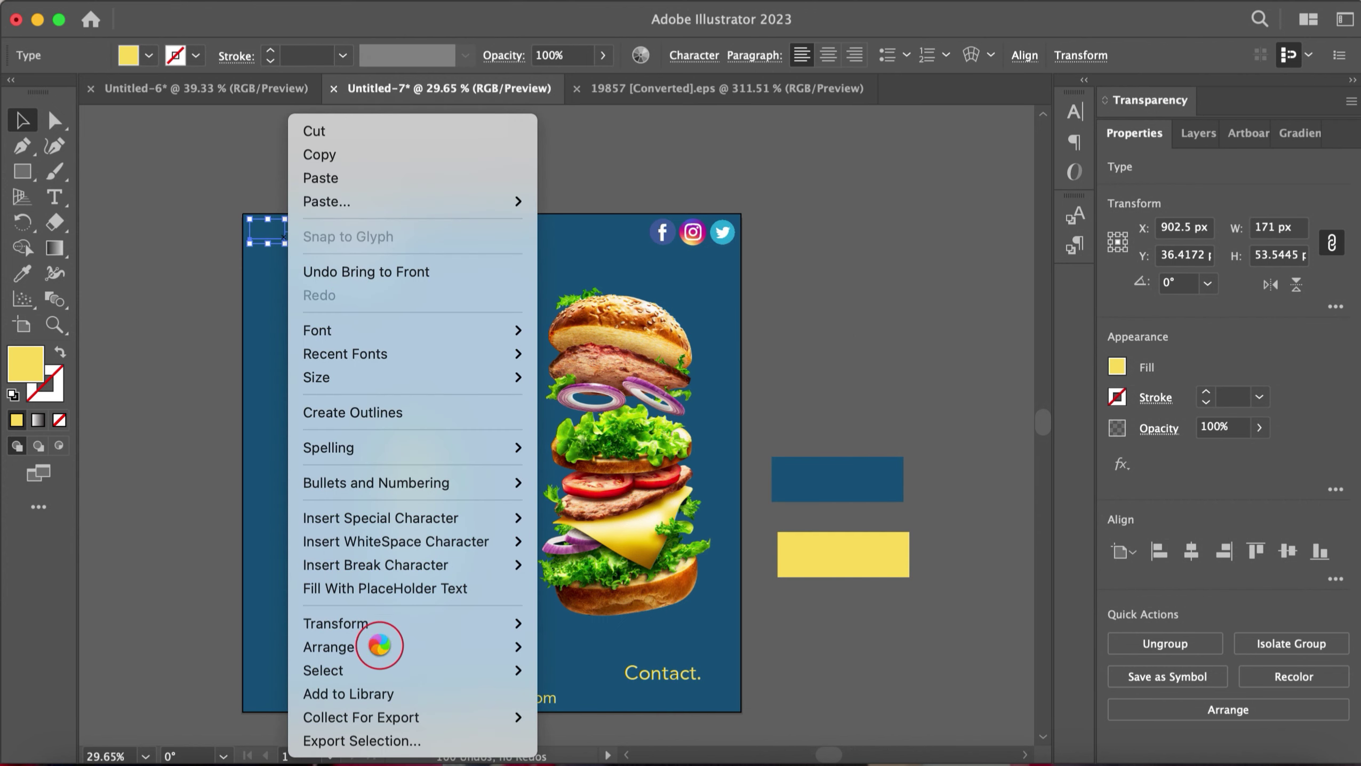
left_click(498, 649)
right_click(271, 225)
mouse_move(379, 648)
left_click(575, 636)
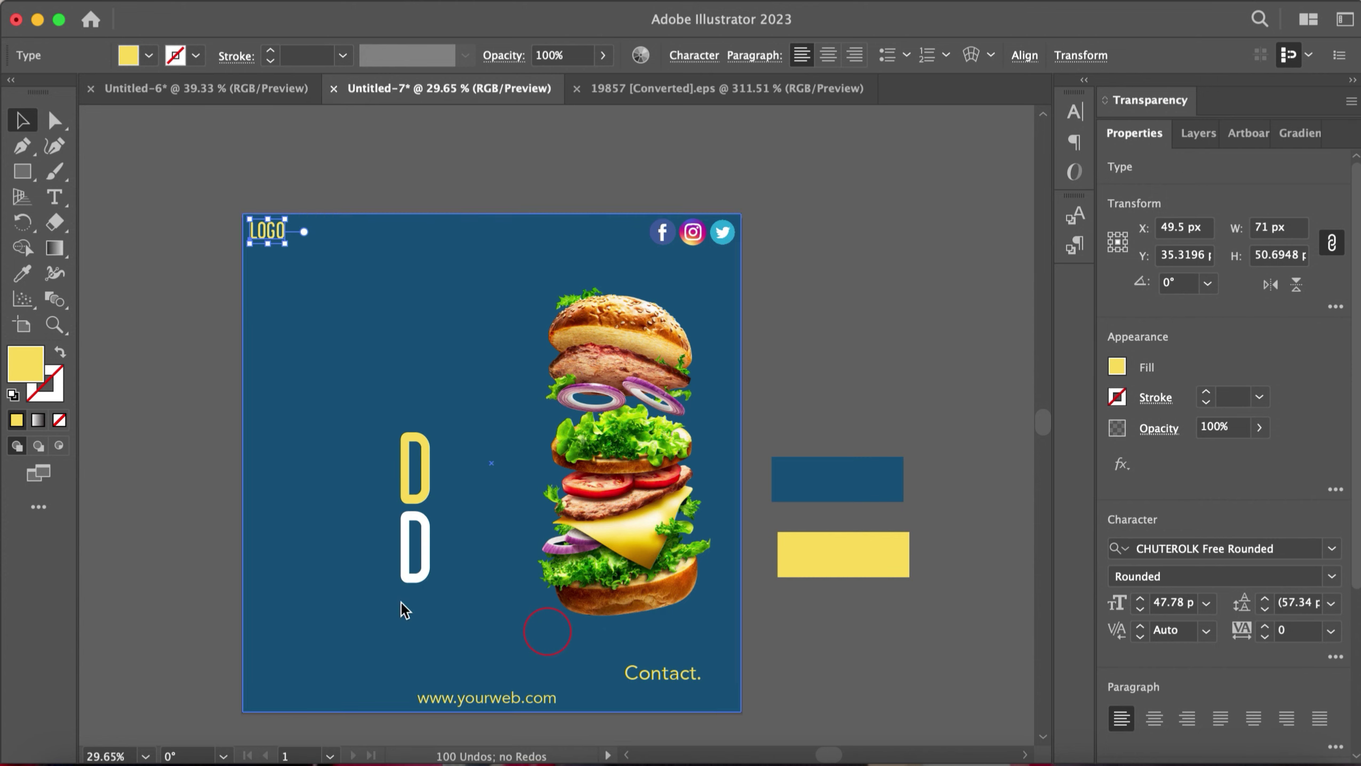
Step: Bring the spoon group to the front
left_click(374, 349)
left_click(416, 480)
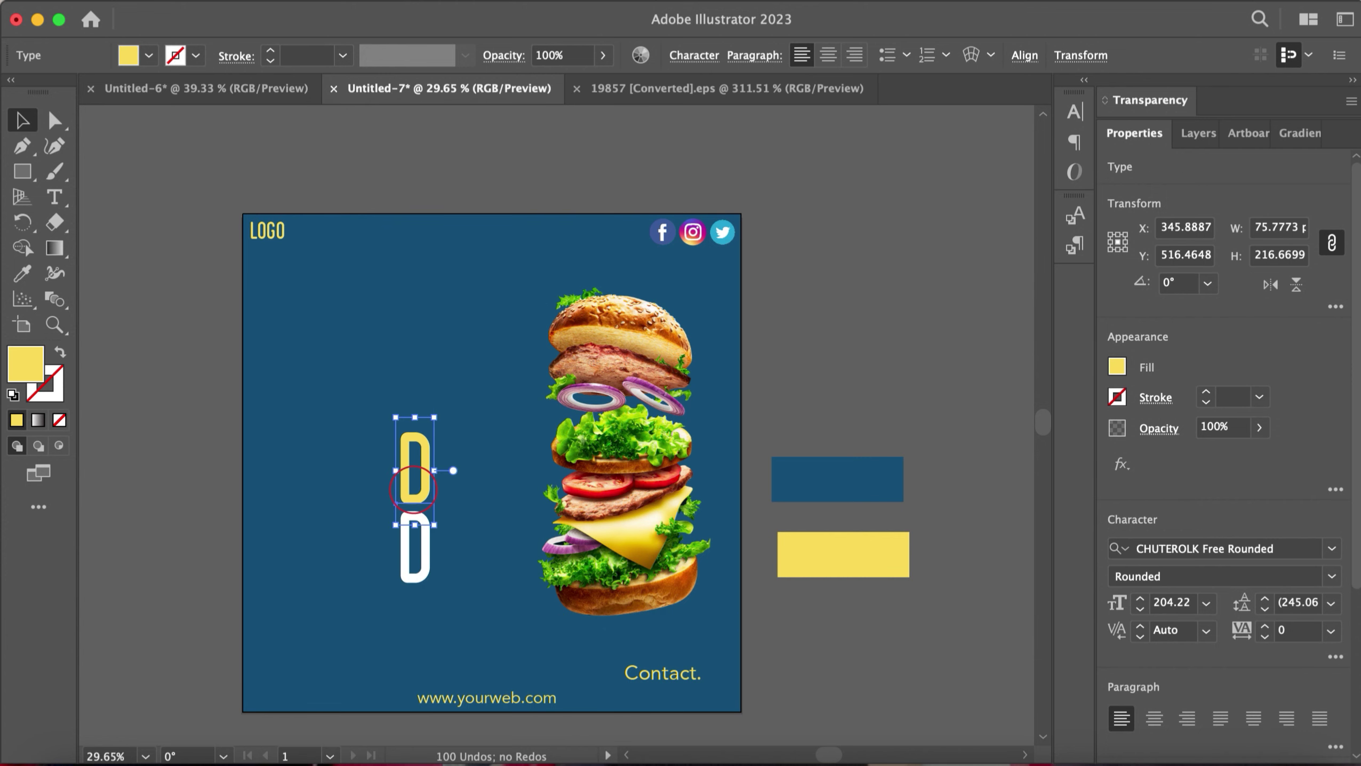
right_click(375, 555)
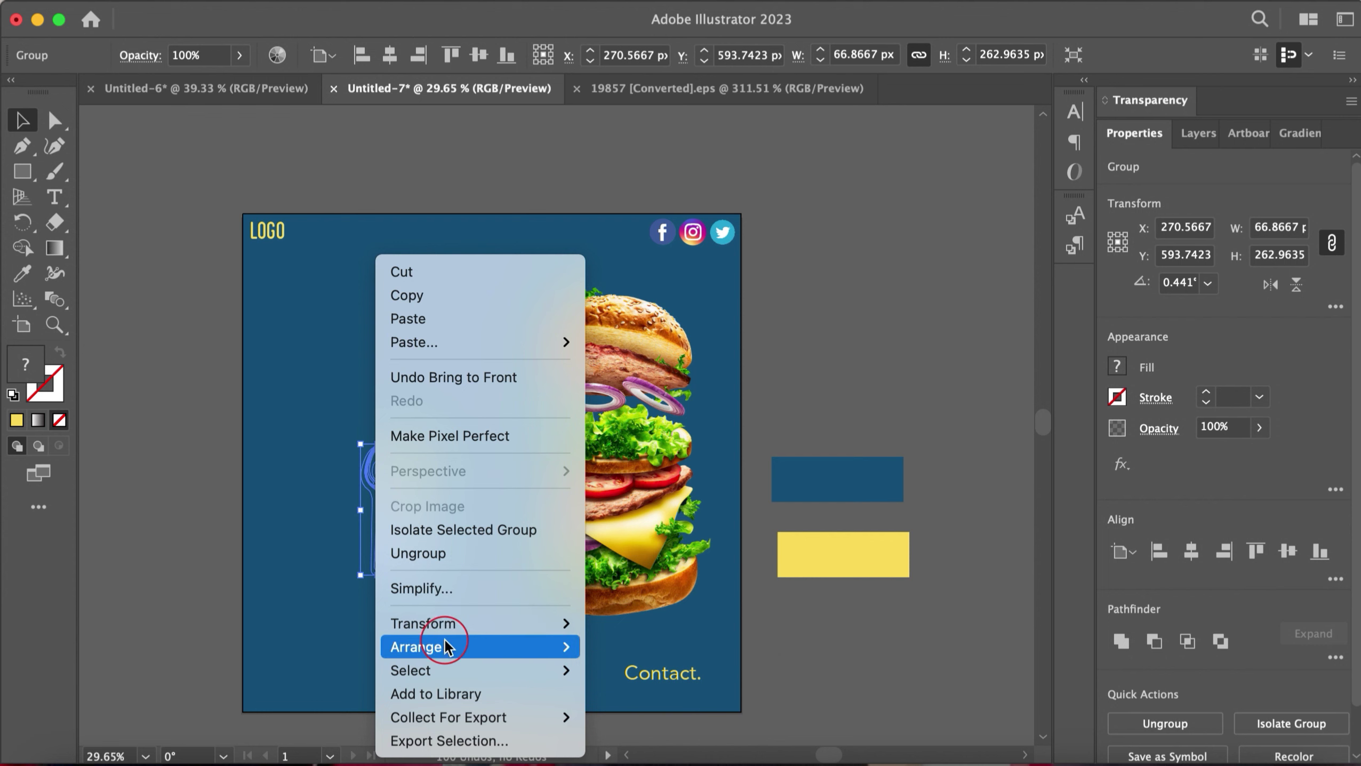
left_click(593, 660)
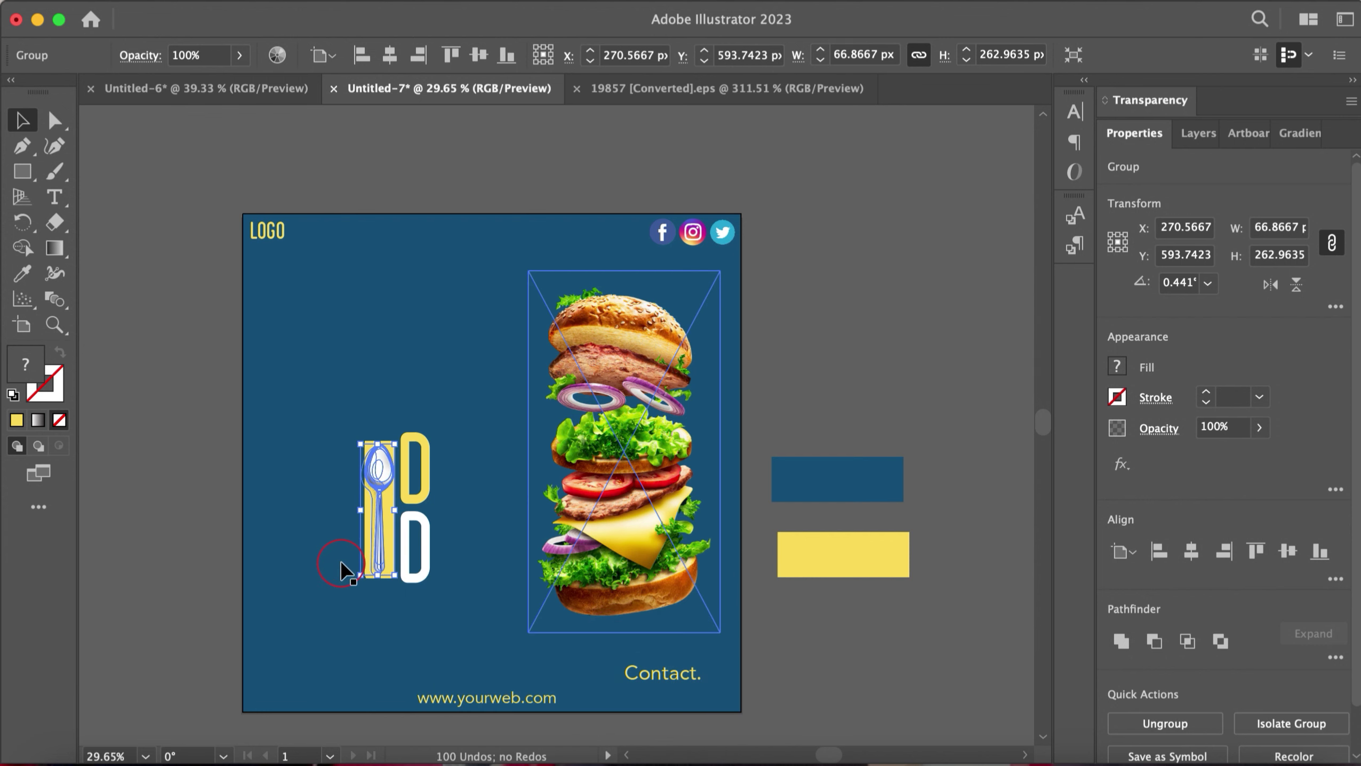
Step: Bring the "ORDER NOW" text to the front
left_click(301, 690)
left_click(290, 685)
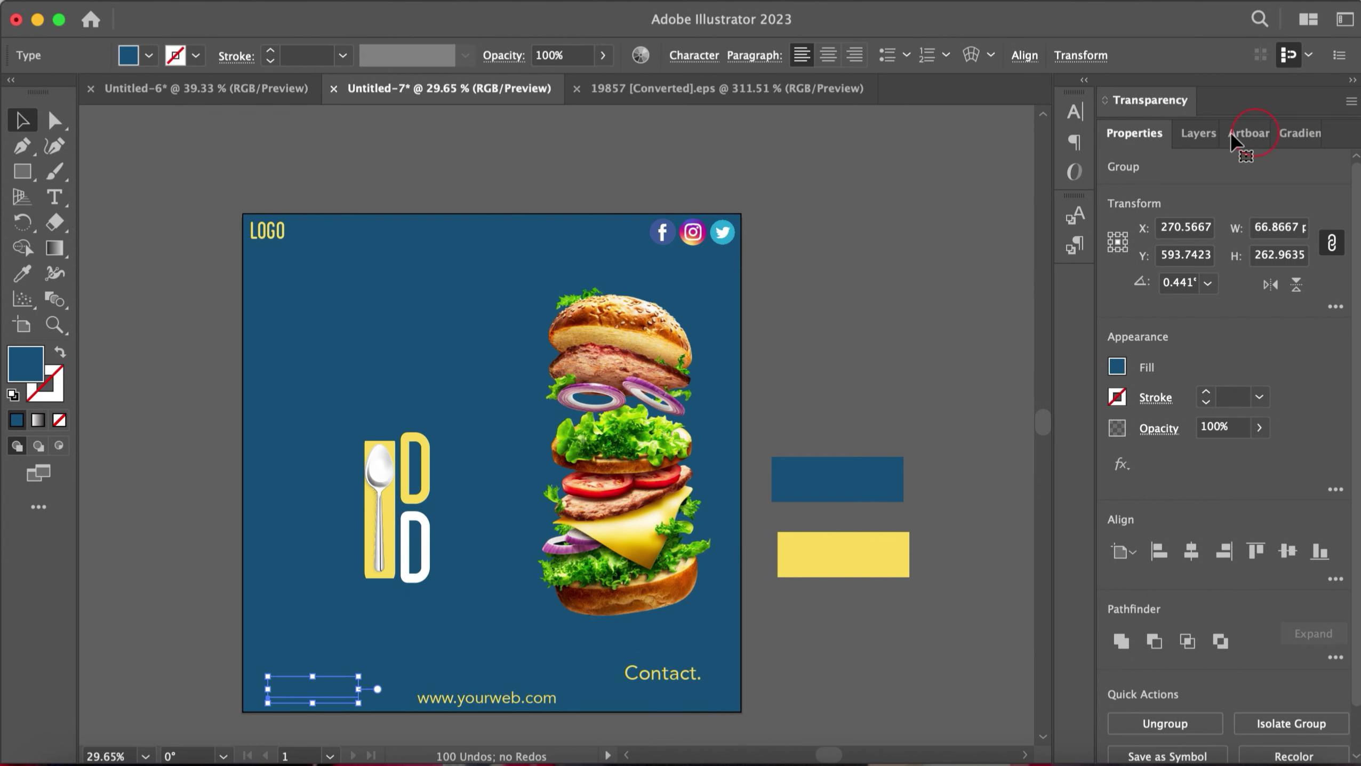
left_click(1199, 134)
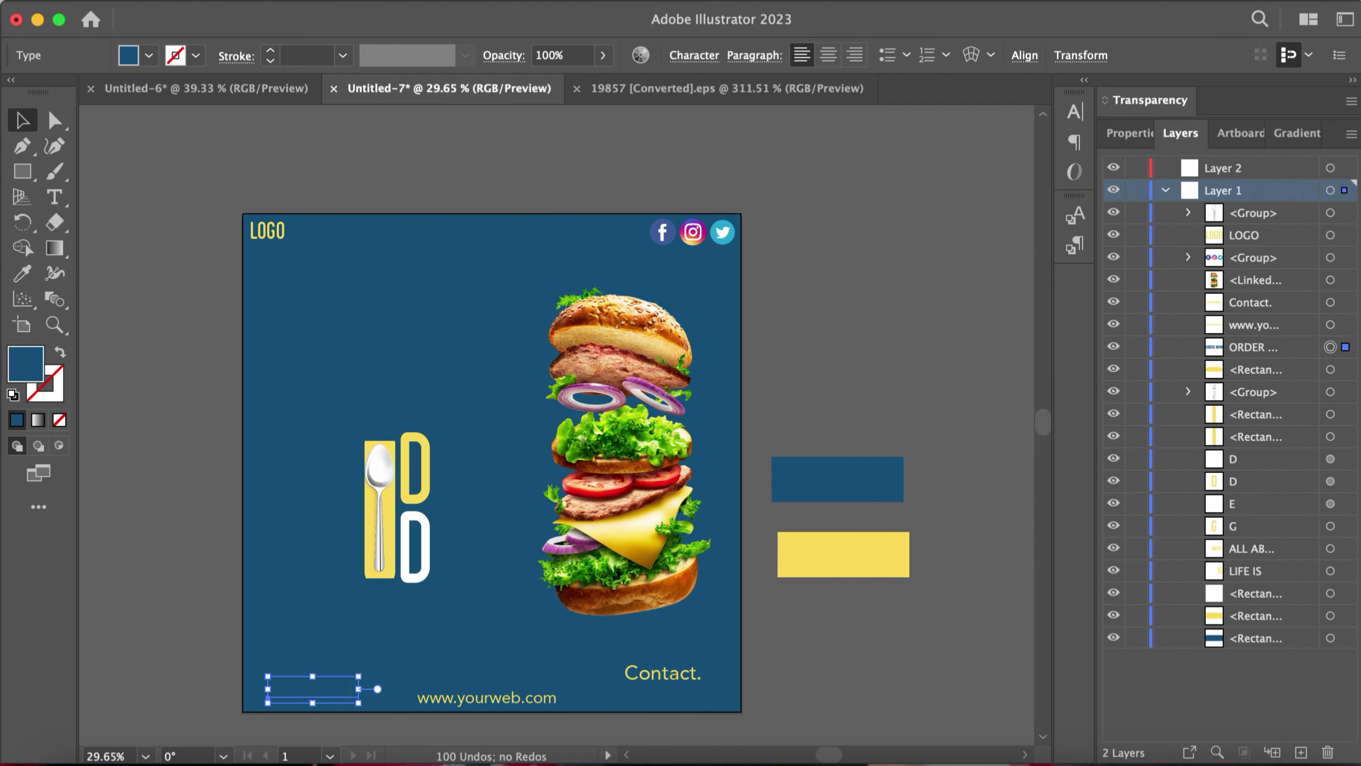
right_click(370, 677)
mouse_move(385, 648)
left_click(603, 641)
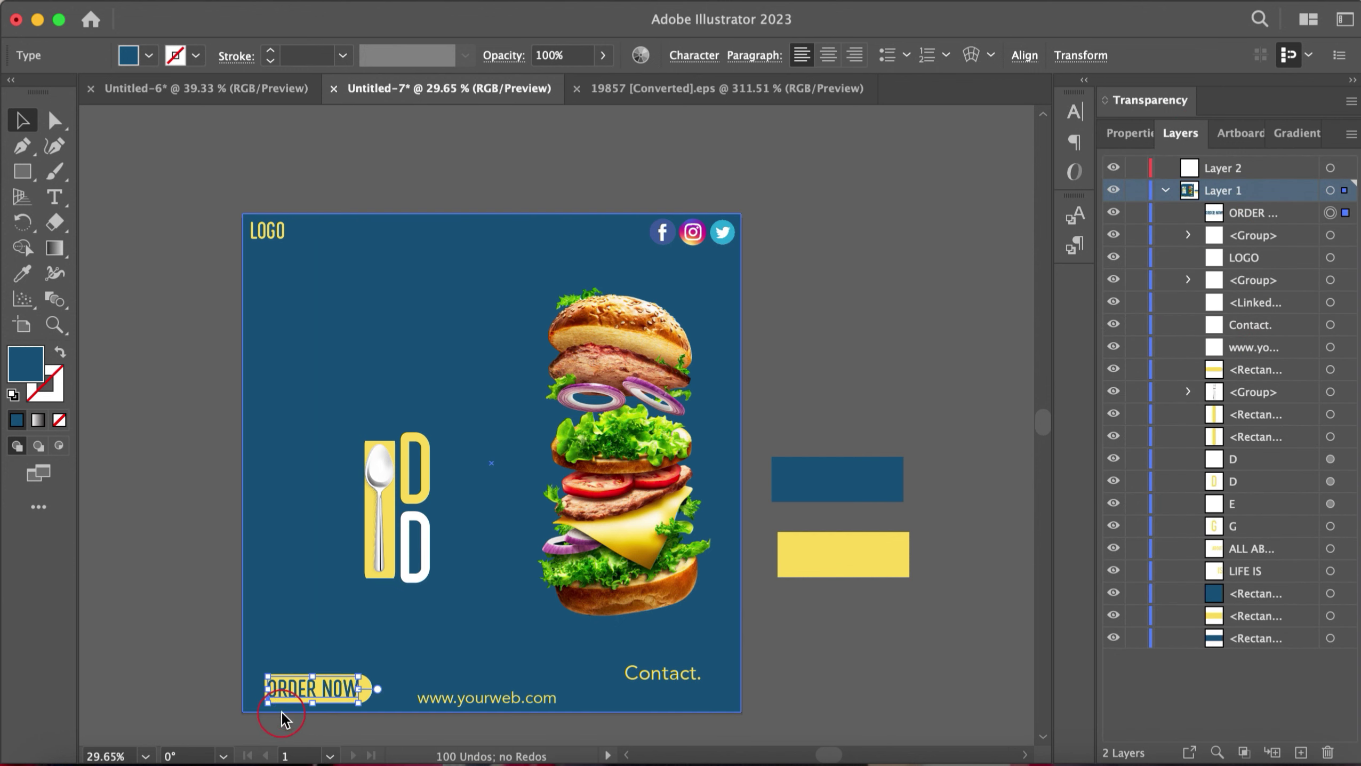
Step: Lock the blue background rectangle
left_click(389, 710)
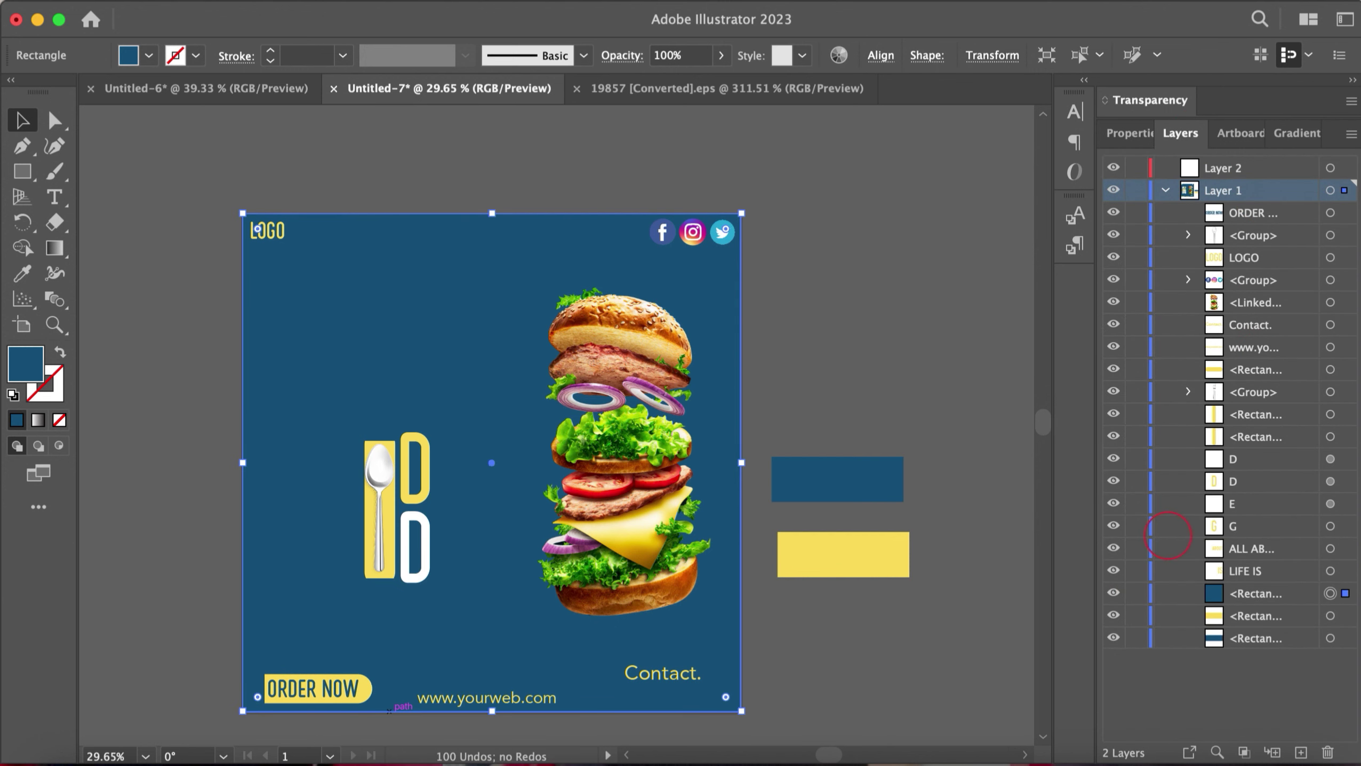
left_click(224, 448)
left_click(272, 351)
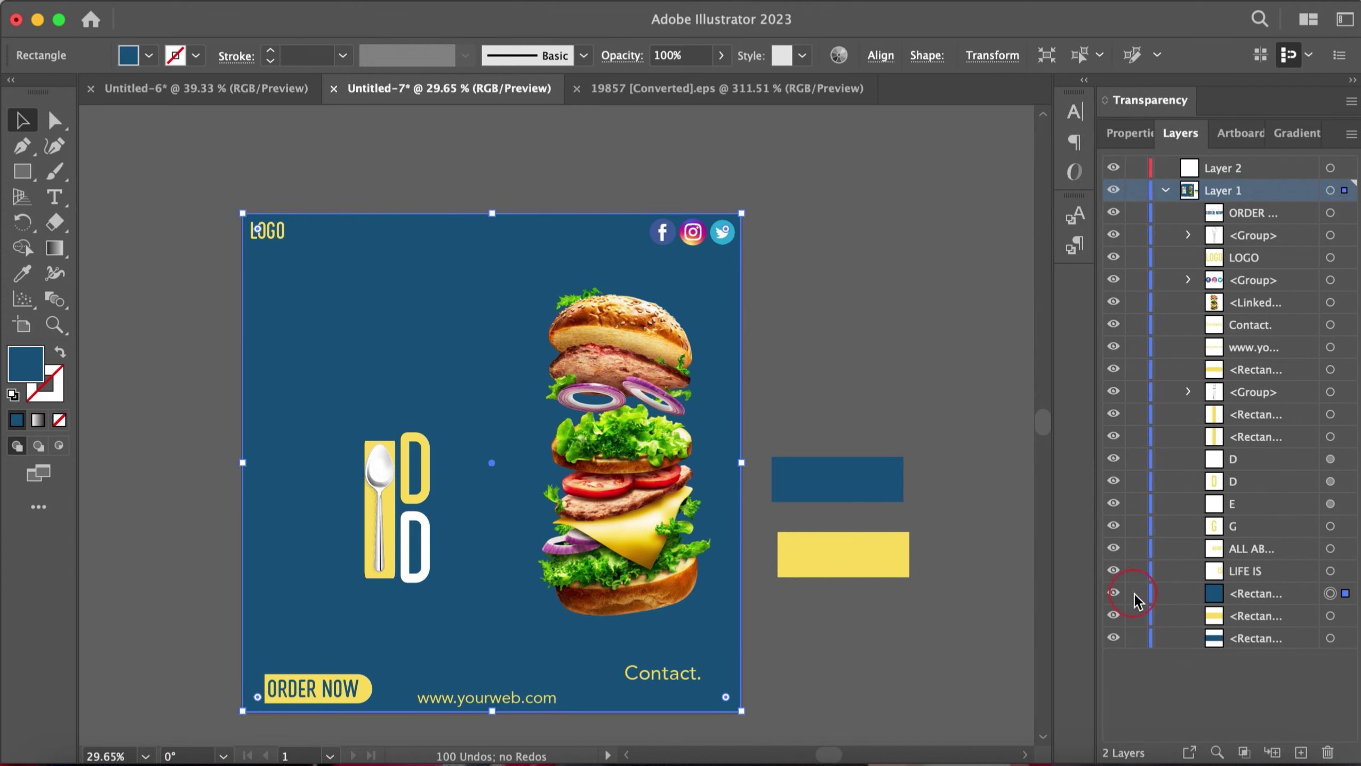
Step: Bring all the slogan lettering with its yellow bars and cutlery to the front
scroll(475, 463, "right", 1)
left_click_drag(259, 304, 467, 587)
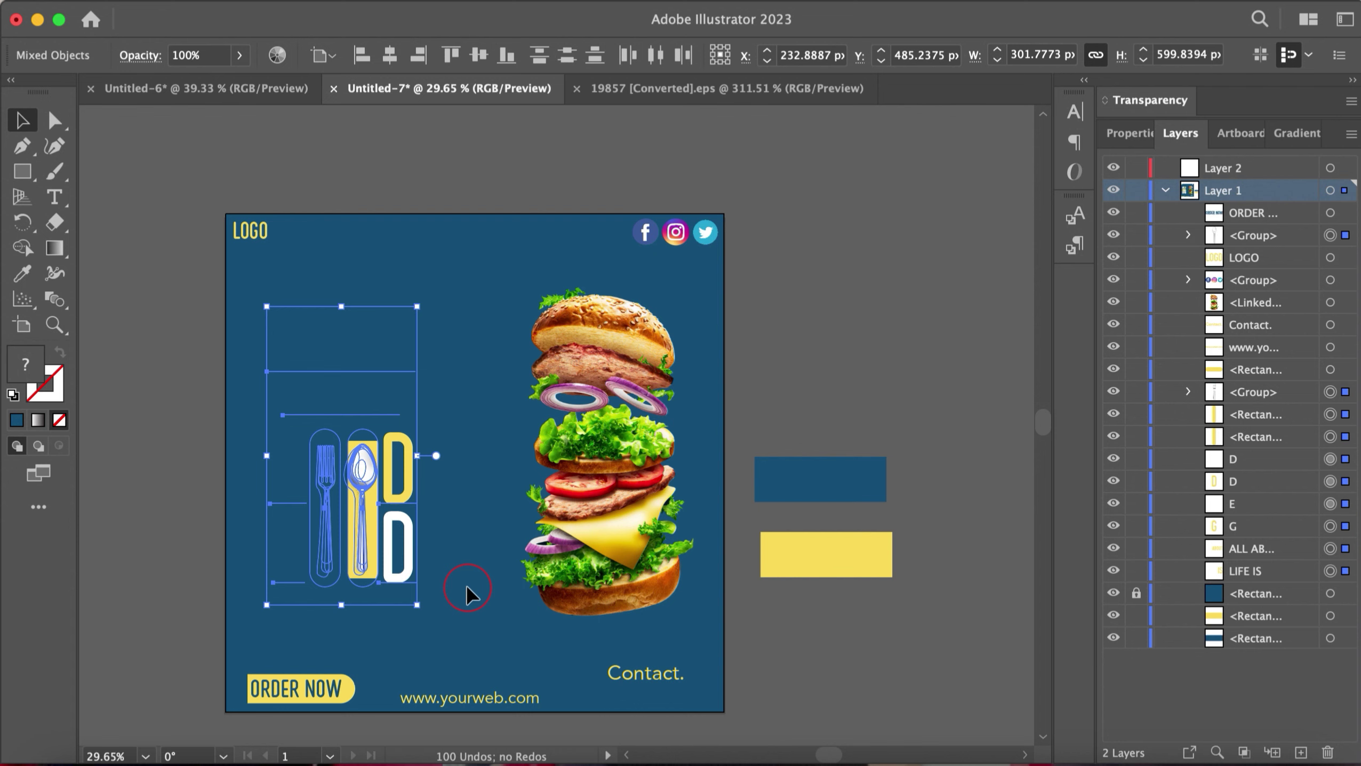
right_click(450, 507)
mouse_move(541, 645)
left_click(699, 641)
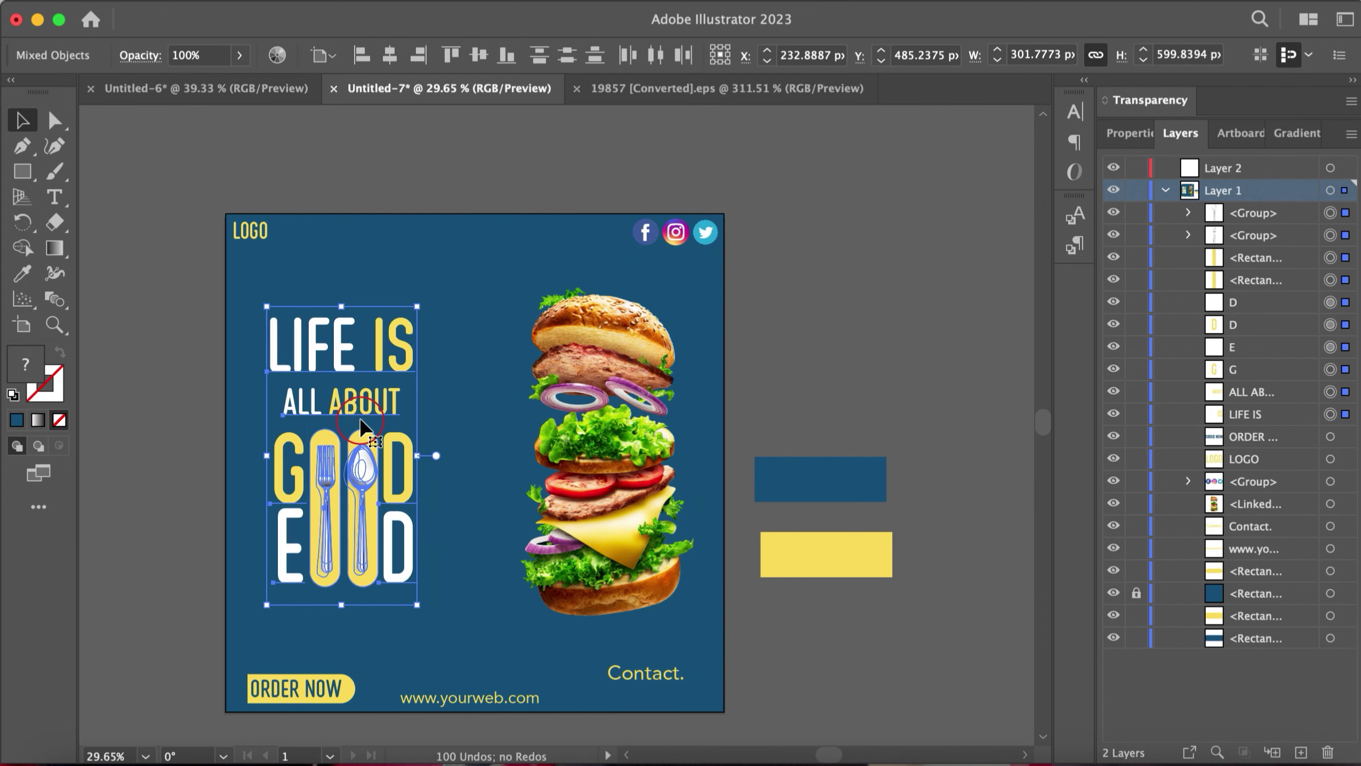
left_click(736, 377)
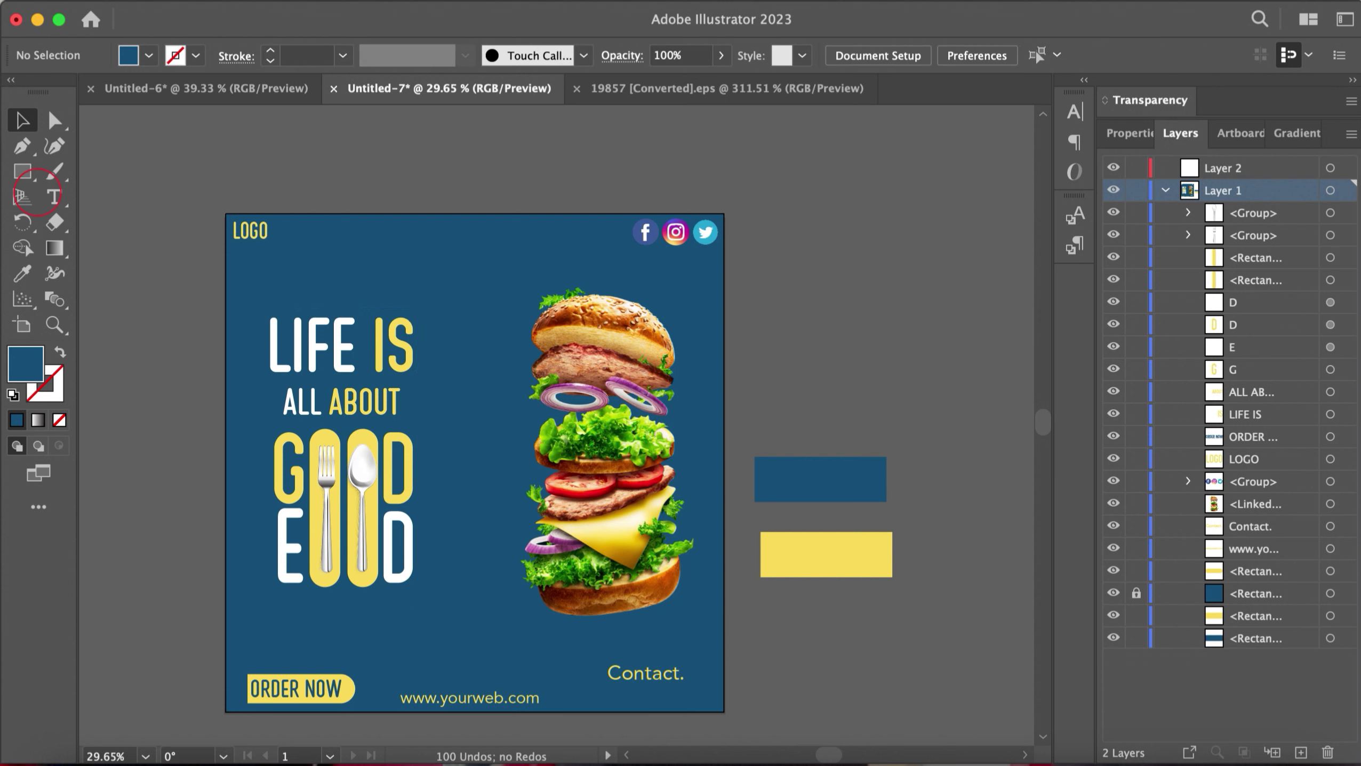
Step: Add a text object with the contact phone number above the artboard
left_click(43, 194)
left_click(440, 164)
key("BackSpace")
type("+91 55")
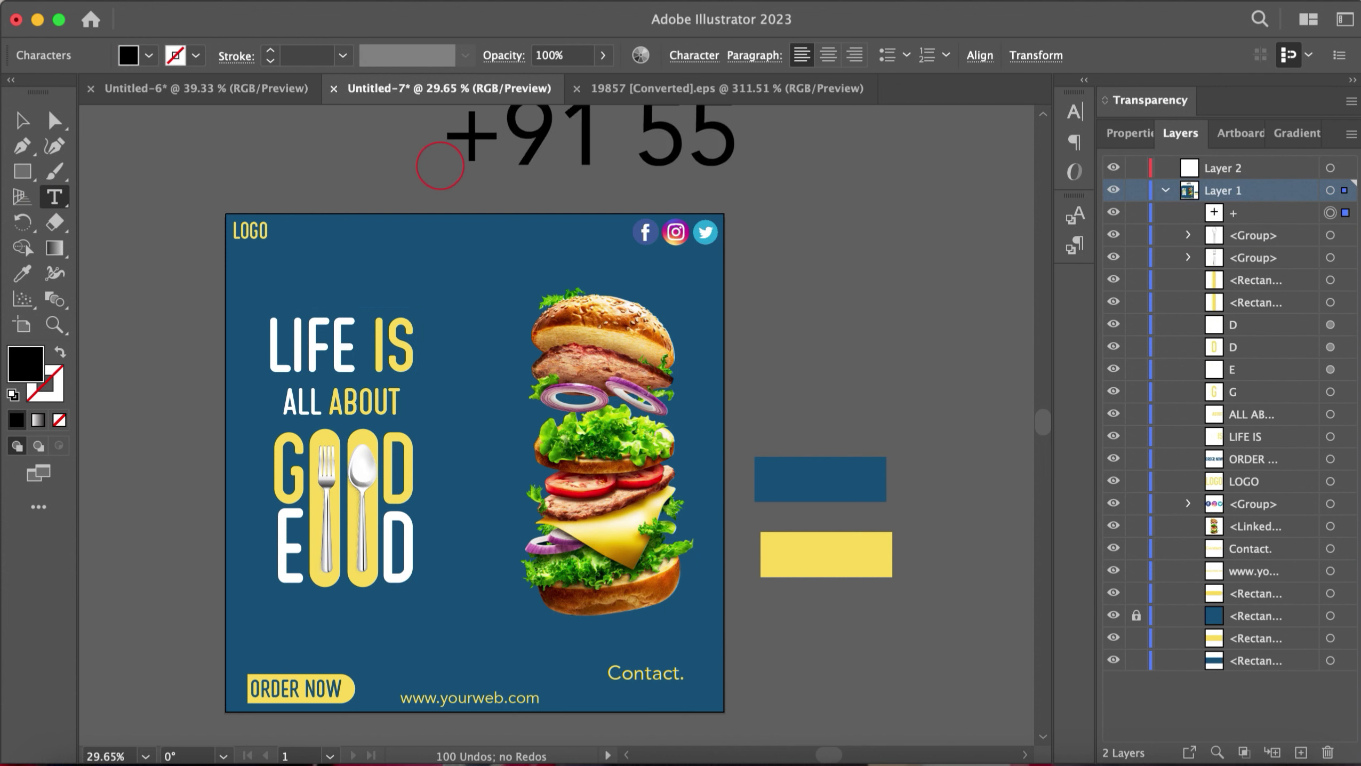
type("448 555")
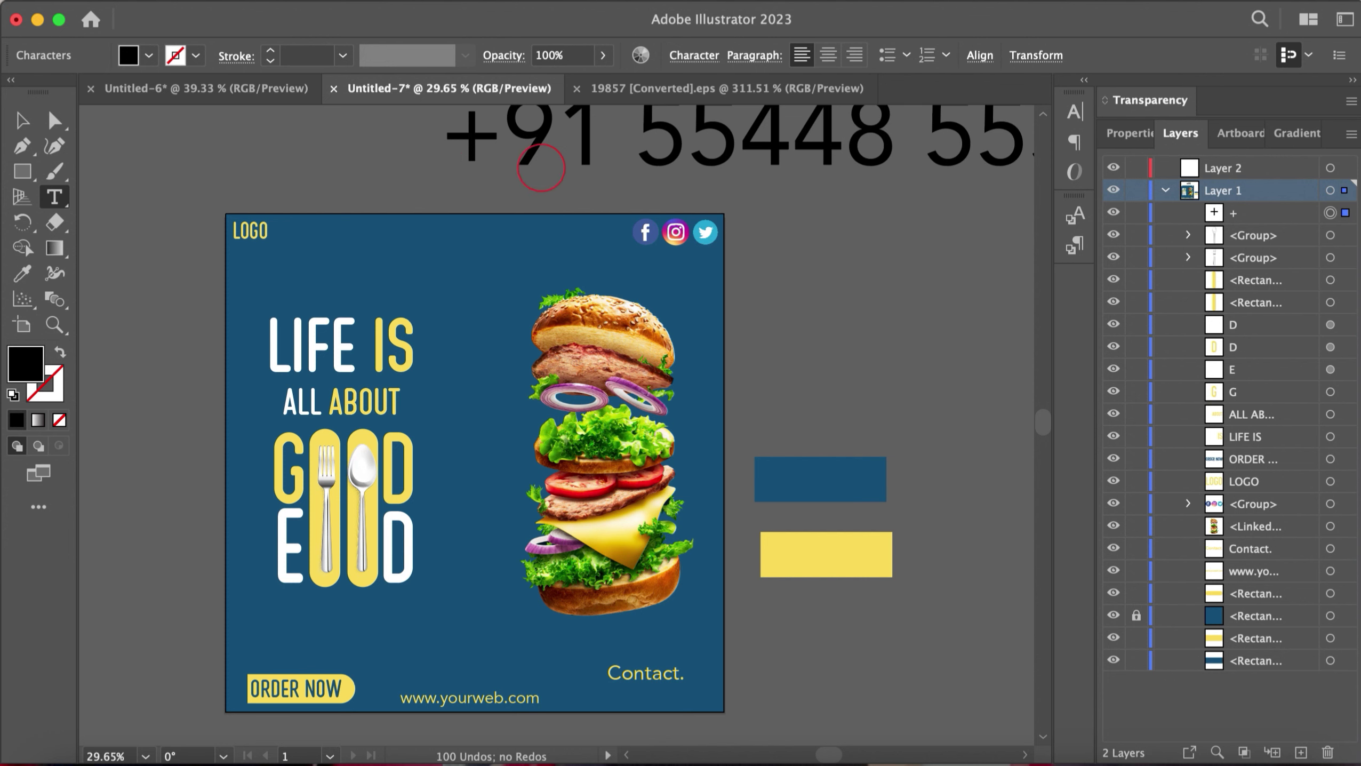
type("55")
Step: Fill the phone number with the sample yellow, shrink it and move it beside the sample rectangles
left_click(20, 122)
left_click(766, 198)
key("i")
left_click(618, 618)
left_click(21, 121)
left_click(874, 270)
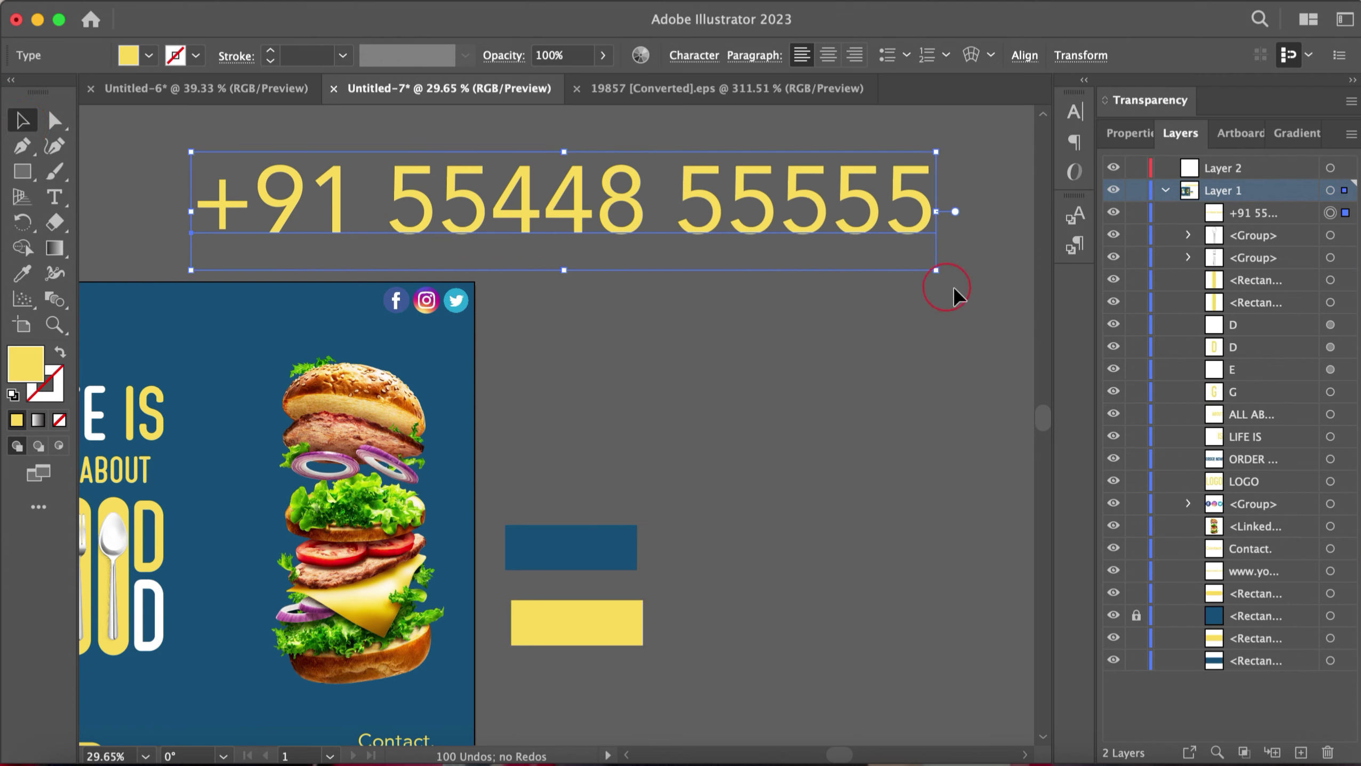
left_click_drag(938, 272, 409, 290)
key("super+x")
left_click_drag(1096, 762, 834, 580)
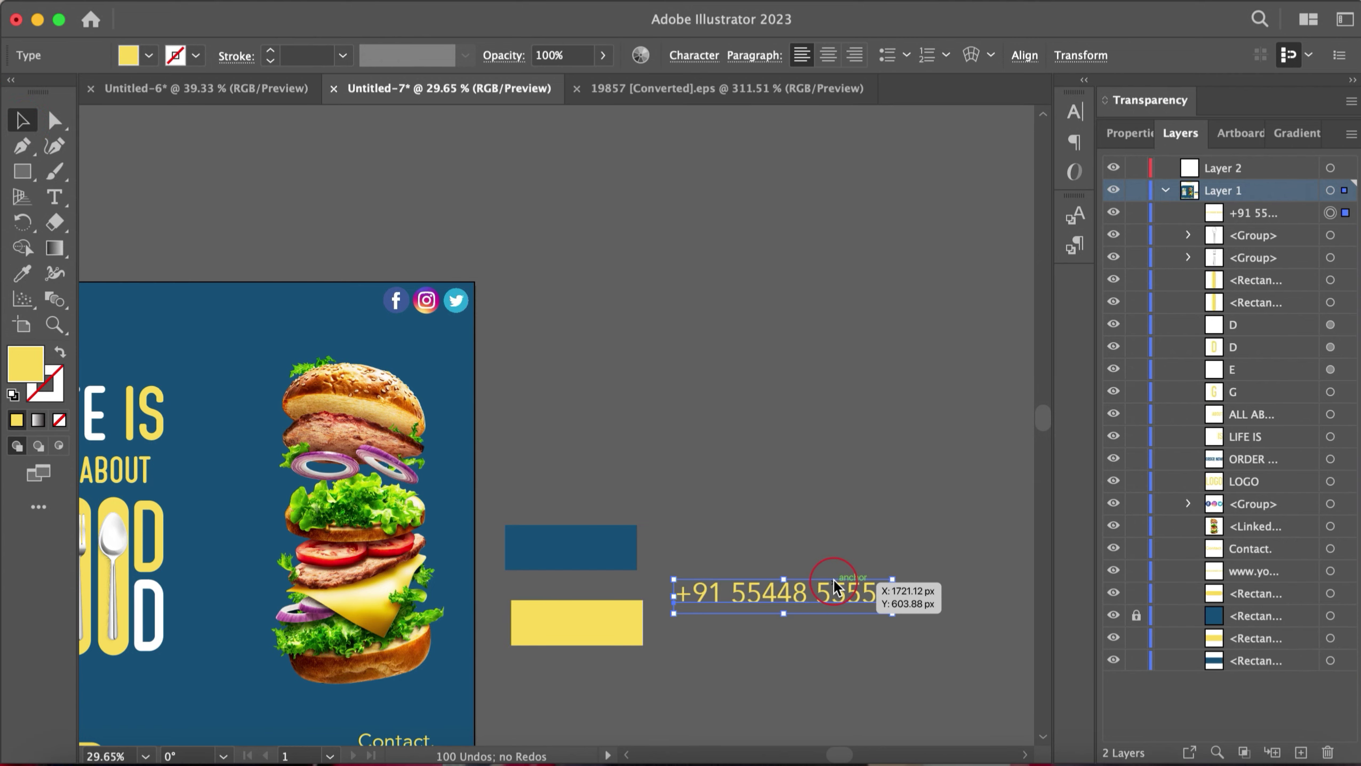
Step: Shrink the phone number further, place it in the artboard's lower-right corner and line up "Contact." above its start
scroll(834, 580, "down", 6)
scroll(833, 580, "up", 3)
scroll(833, 580, "left", 3)
left_click_drag(877, 369, 671, 567)
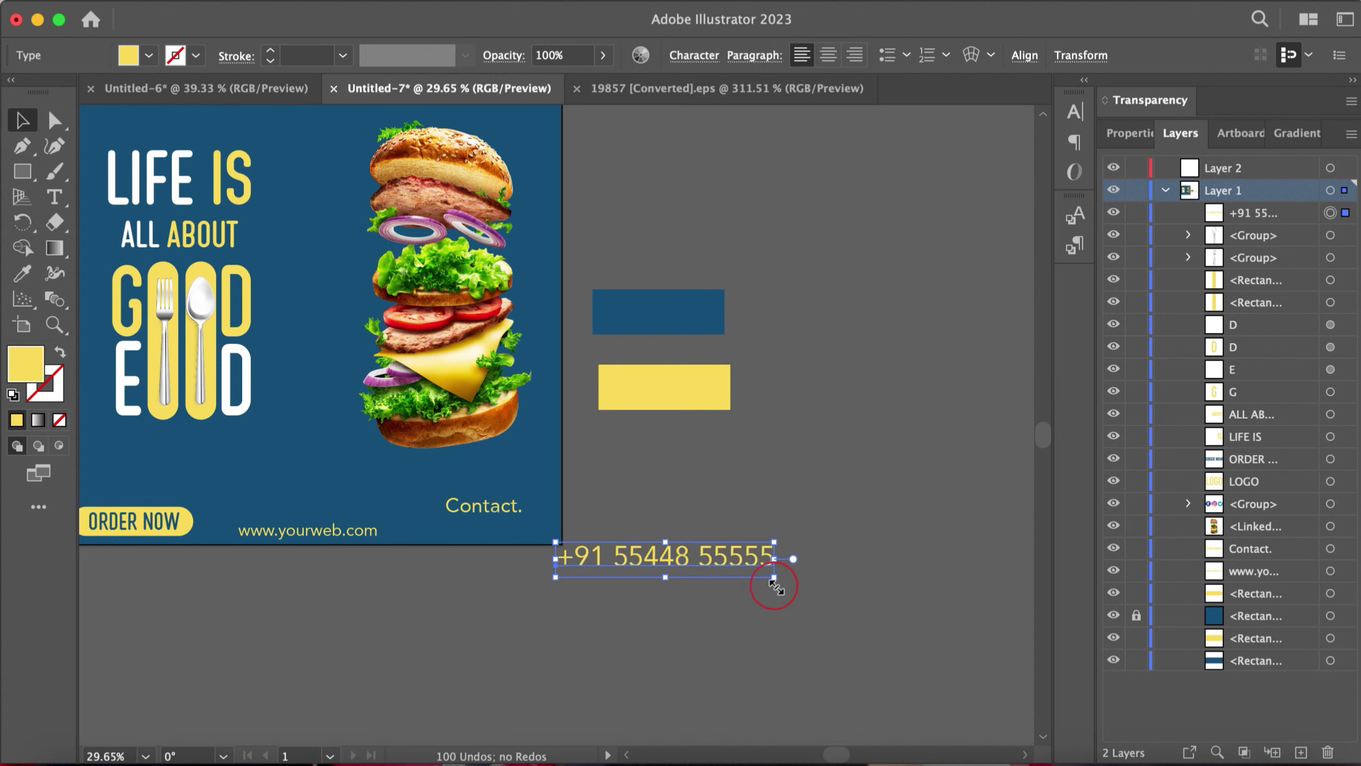
left_click_drag(776, 580, 470, 512)
left_click(456, 505)
key("Right")
left_click(725, 262)
Step: Unlock the blue background rectangle and delete the blue and yellow sample rectangles beside the artboard
scroll(725, 263, "left", 4)
scroll(725, 262, "up", 2)
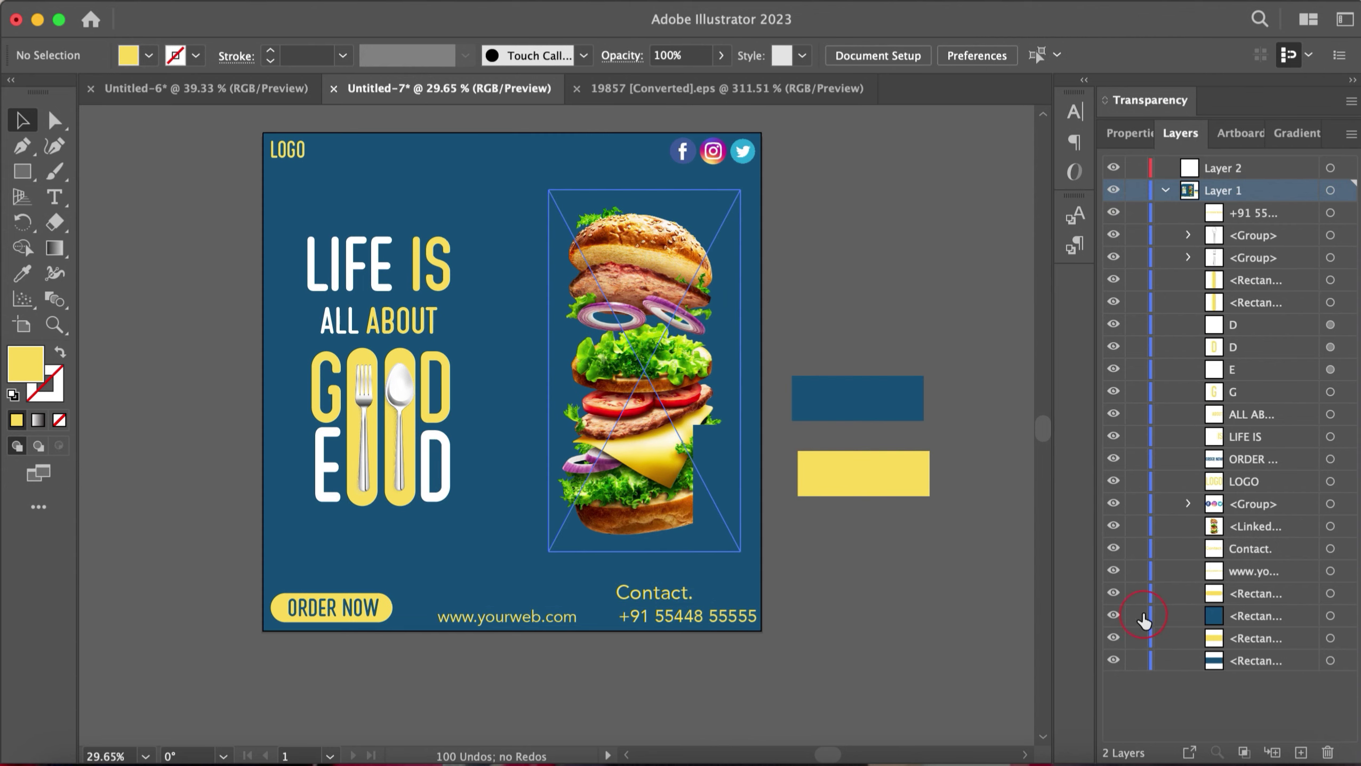
left_click_drag(812, 343, 906, 569)
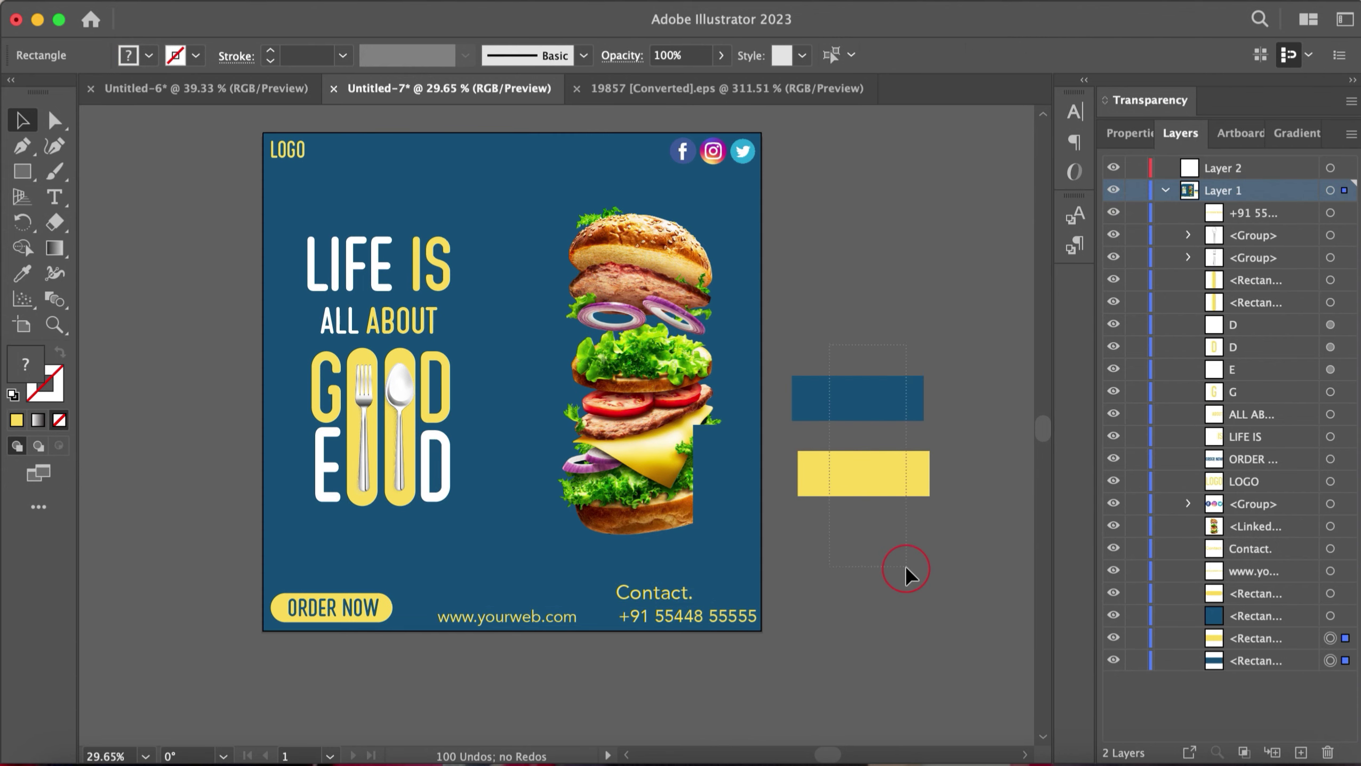
key("Delete")
Step: Bring the burger image in front of all other artwork
left_click(645, 375)
right_click(647, 323)
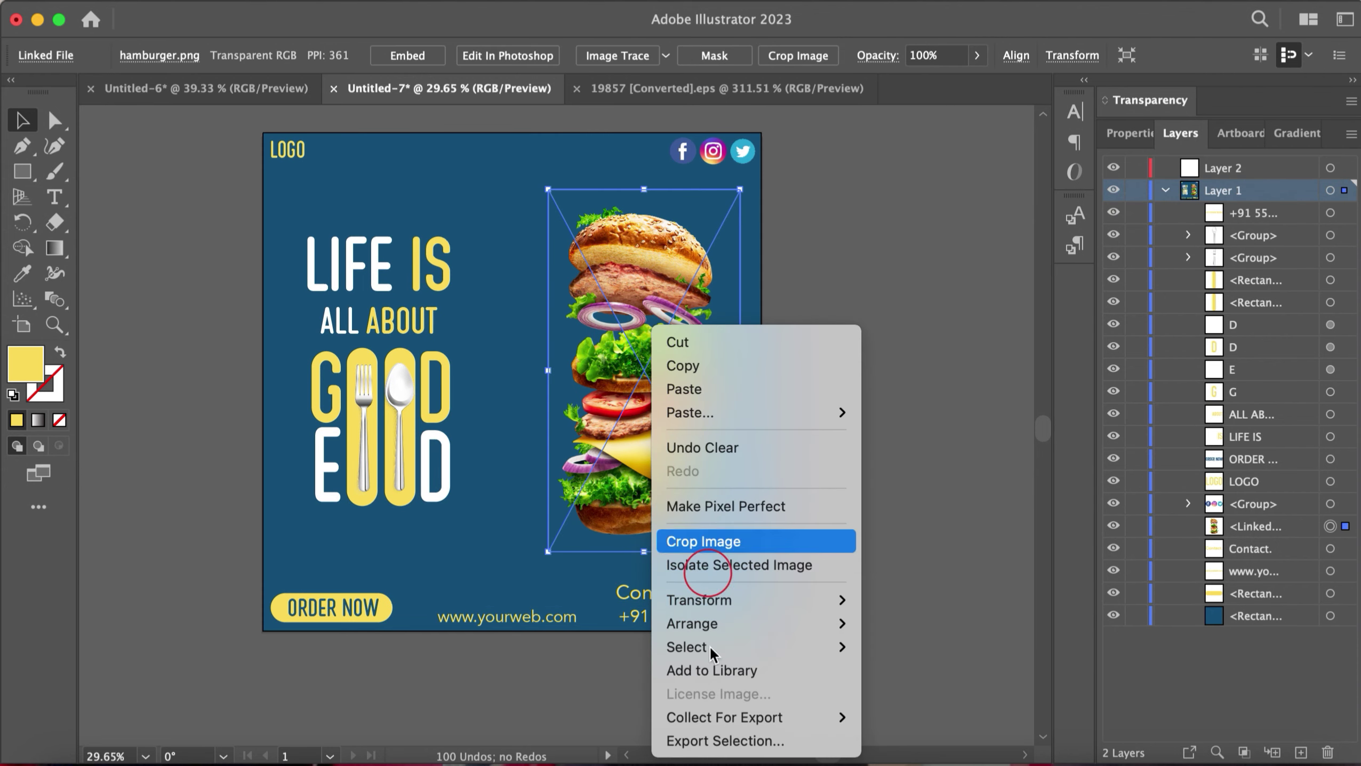
mouse_move(796, 623)
left_click(928, 622)
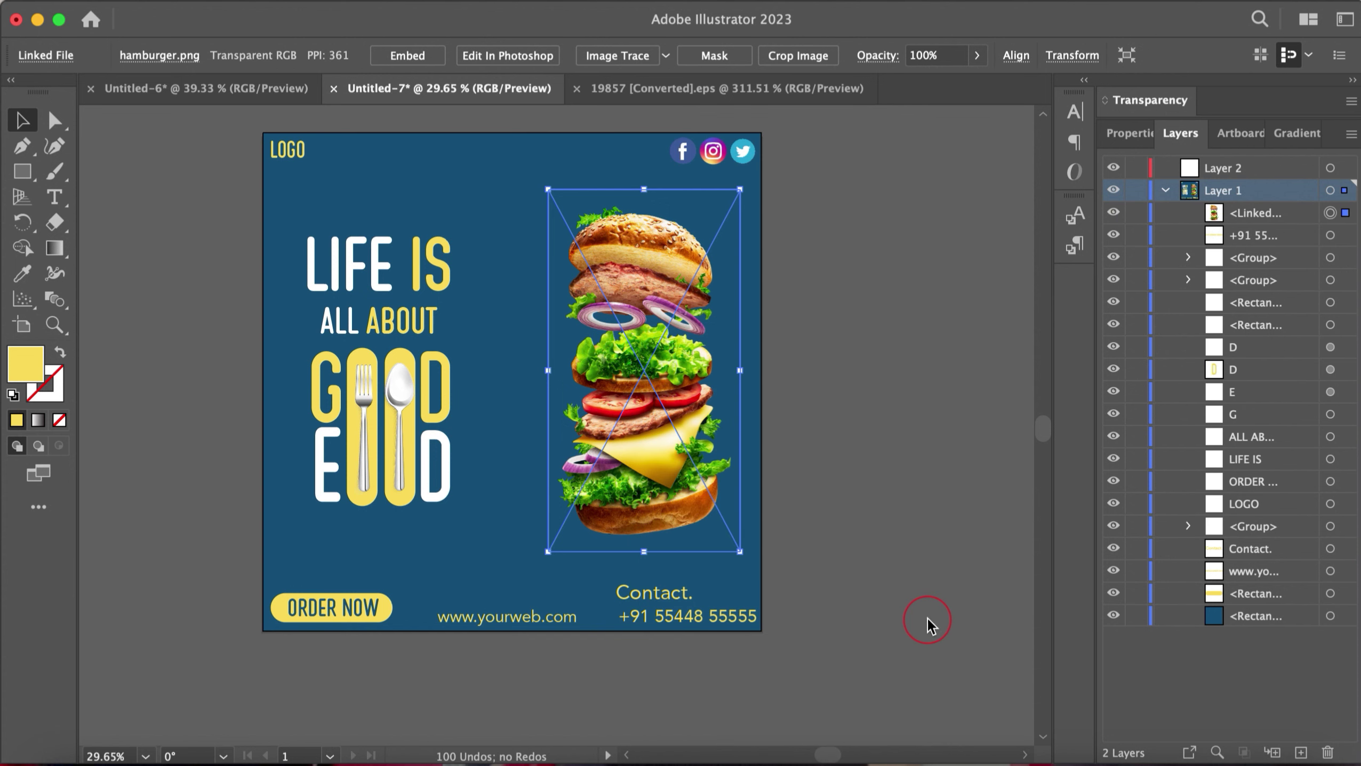
Step: Create a 1000 by 1000 px yellow rectangle over the artboard
left_click(30, 179)
left_click(262, 228)
type("1000")
key("Tab")
left_click(734, 424)
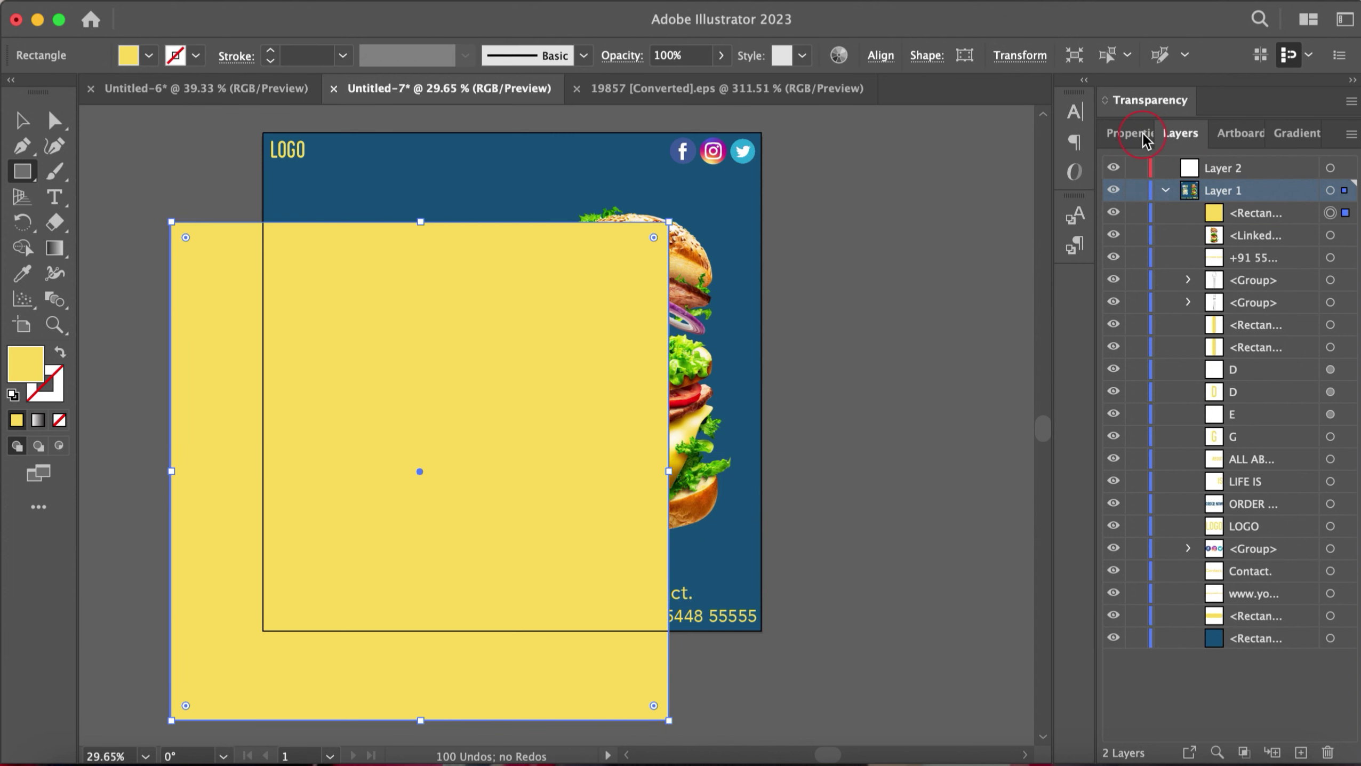
Step: Centre the yellow square horizontally and vertically on the artboard
left_click(1143, 136)
left_click(1191, 551)
left_click(1287, 551)
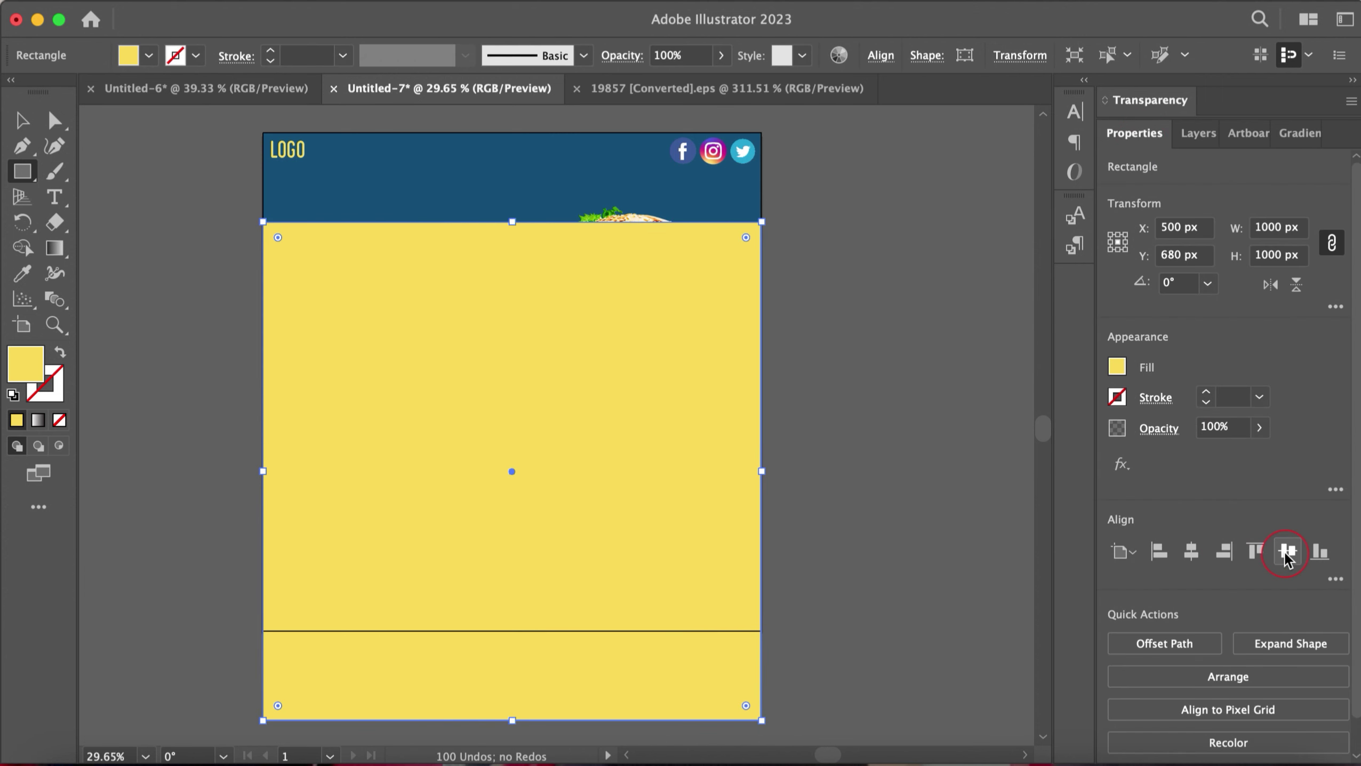
Step: Select all the artwork together with the covering yellow square to make a clipping mask
left_click(35, 119)
scroll(222, 138, "up", 2)
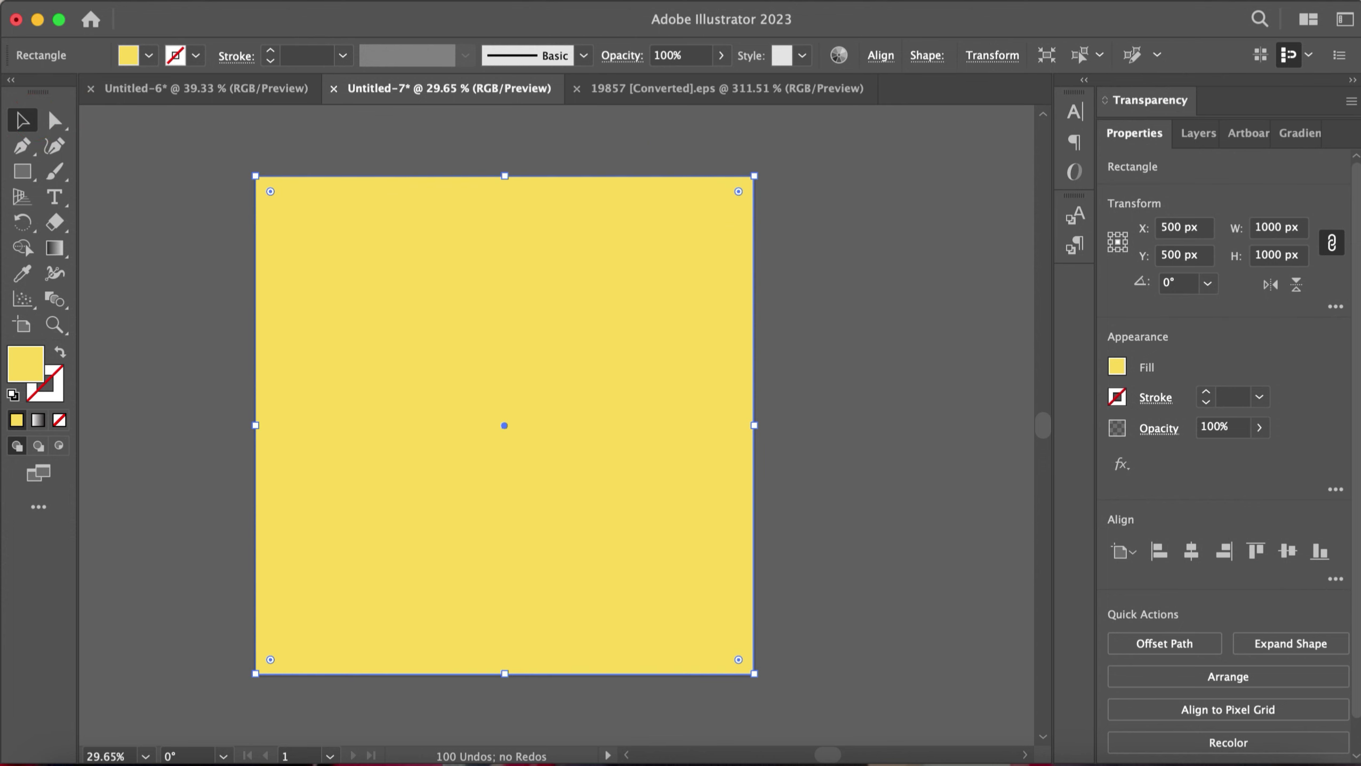
key("super+a")
right_click(786, 379)
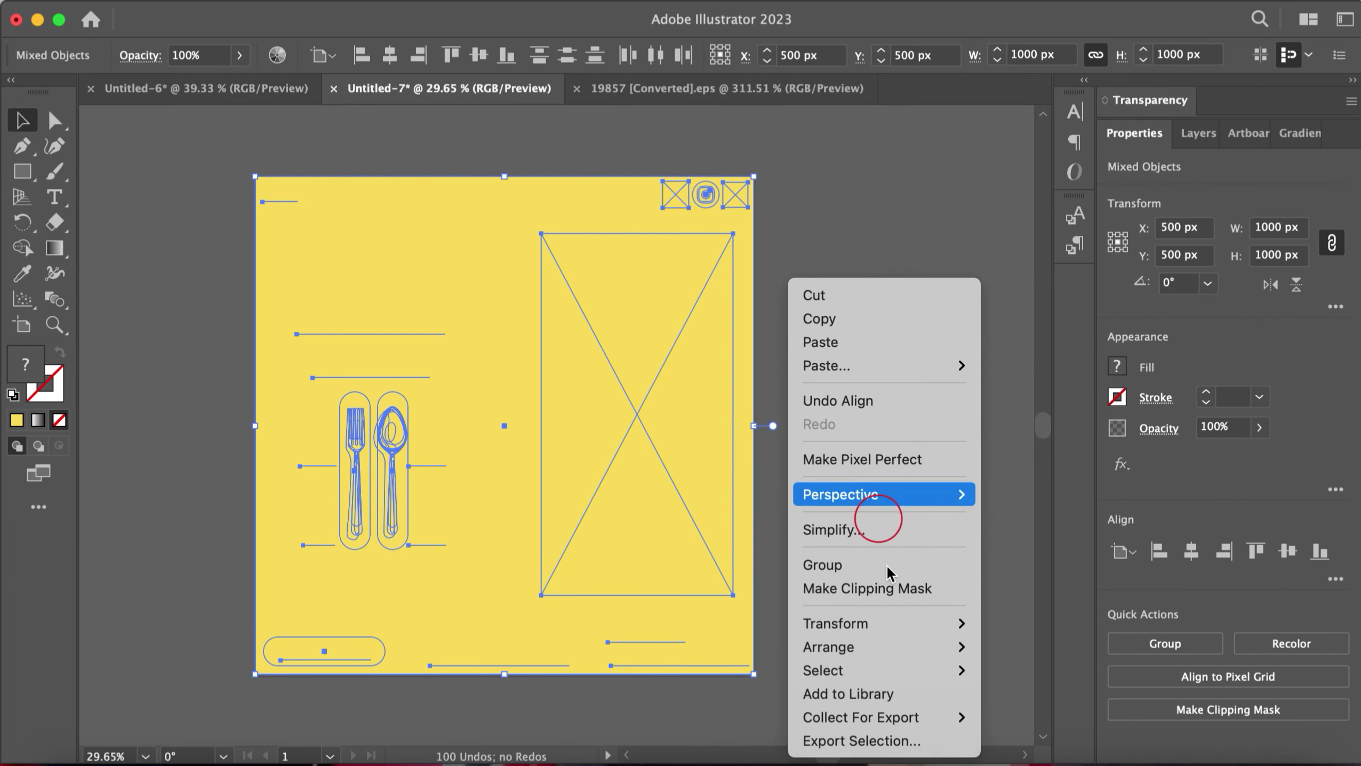